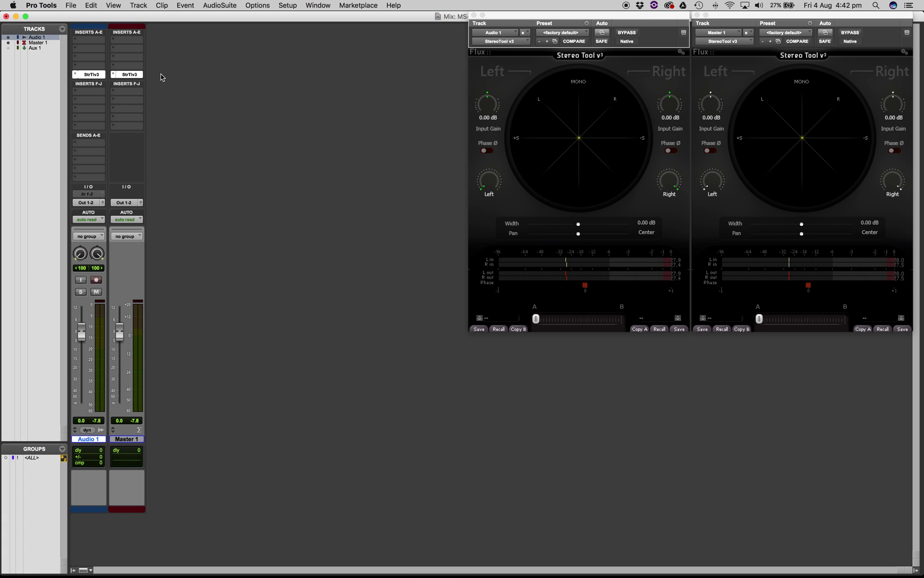
- Insert a mono Signal Generator on Audio 1's first insert and set it to Pink Noise
{"action": "left_click", "coordinate": [91, 44]}
{"action": "mouse_move", "coordinate": [98, 94]}
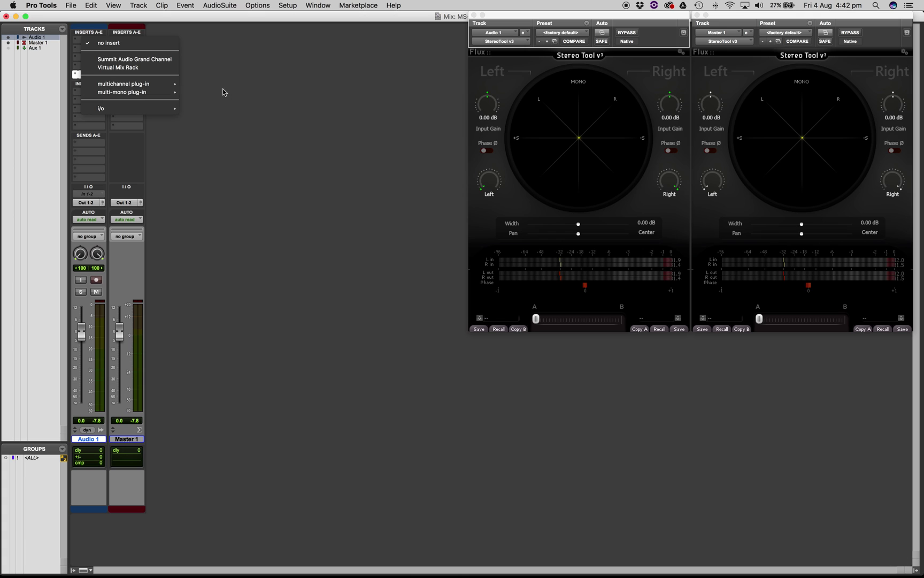
{"action": "mouse_move", "coordinate": [215, 186]}
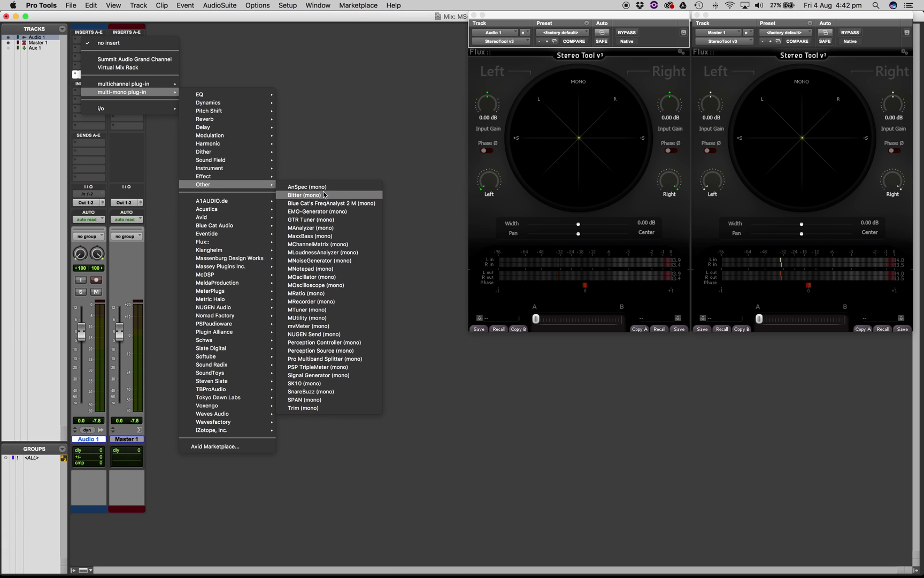
{"action": "left_click", "coordinate": [316, 375]}
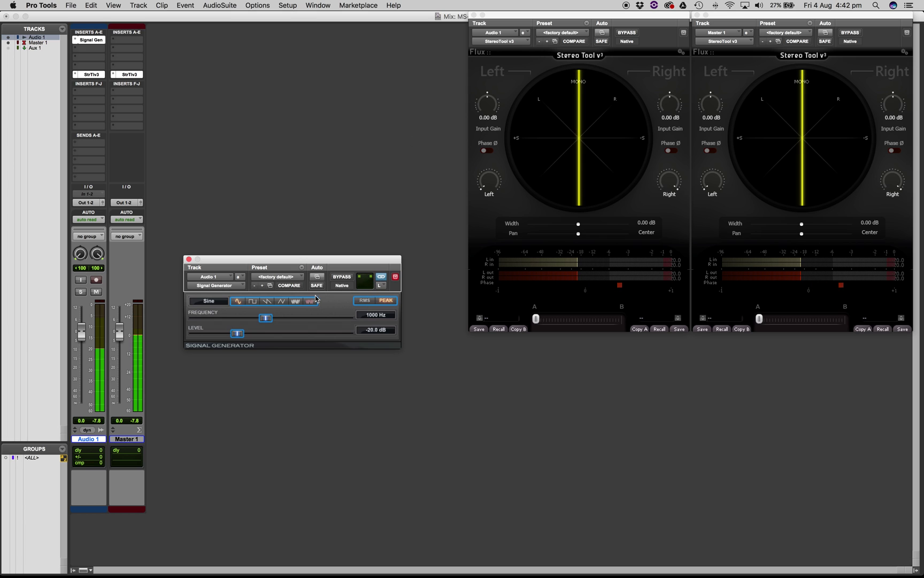
{"action": "left_click", "coordinate": [310, 301]}
{"action": "left_click_drag", "start_coordinate": [334, 260], "coordinate": [327, 183]}
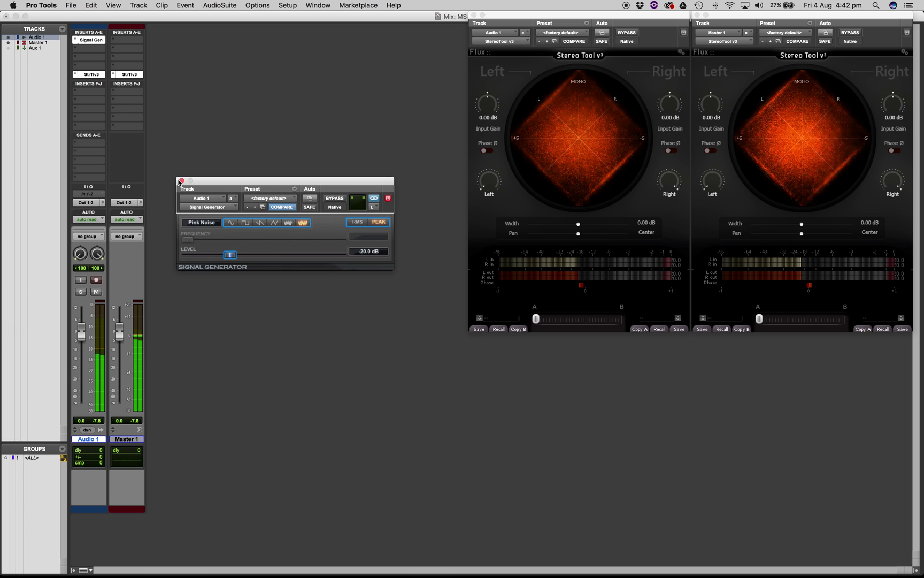
- Close the Signal Generator window and route Audio 1's output to a new stereo aux named Sum
{"action": "left_click", "coordinate": [203, 172]}
{"action": "key", "text": "super+w"}
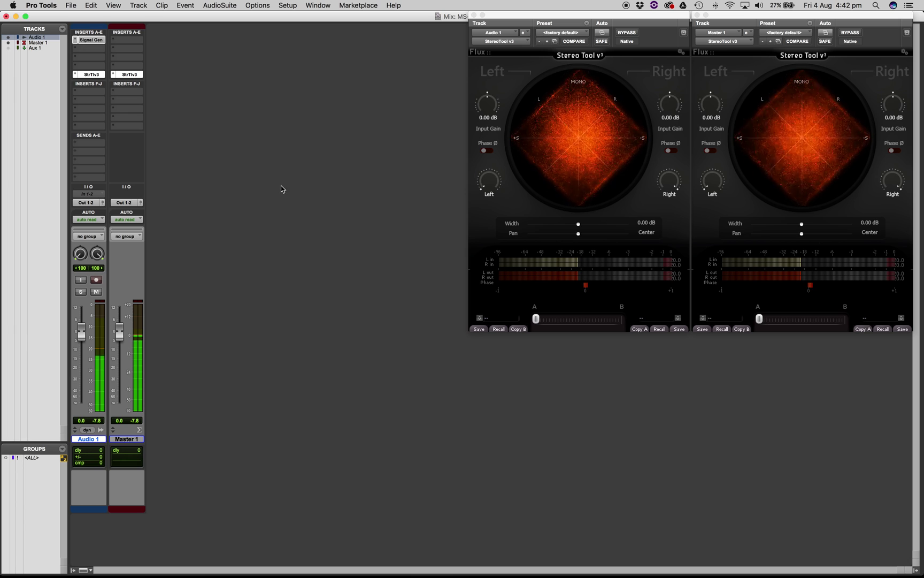
{"action": "left_click", "coordinate": [92, 207]}
{"action": "mouse_move", "coordinate": [92, 208]}
{"action": "left_click", "coordinate": [101, 235]}
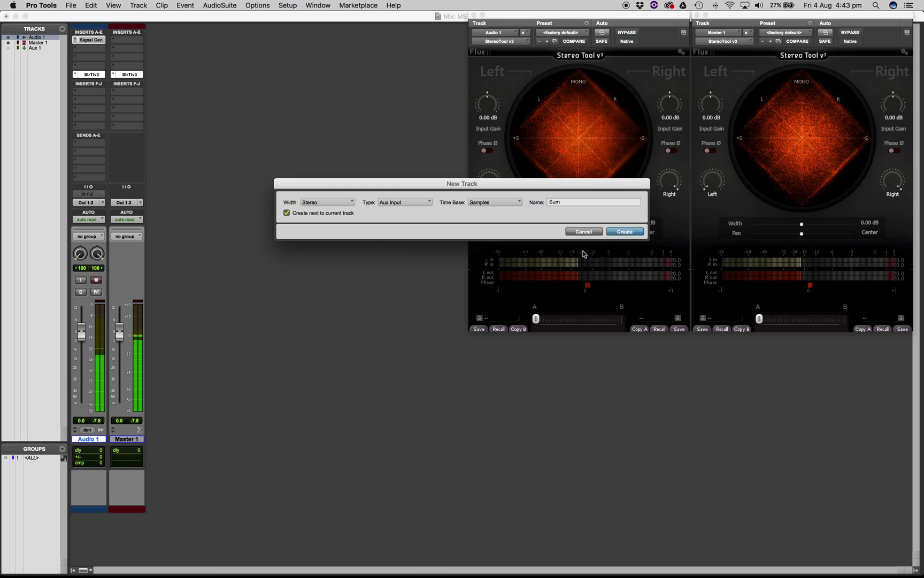
{"action": "key", "text": "Return"}
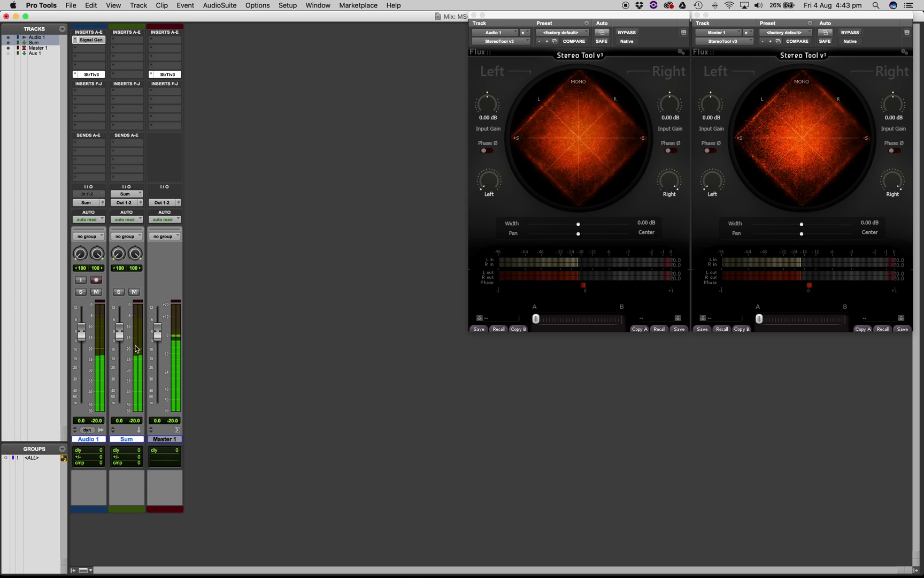
- Create a mono aux track named MID fed from the Sum track's output
{"action": "left_click", "coordinate": [128, 202]}
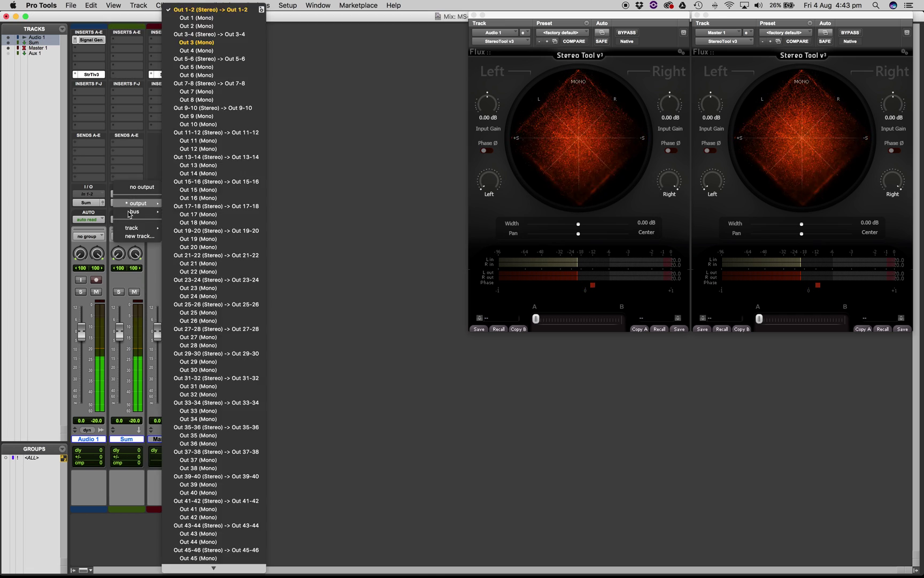
{"action": "left_click", "coordinate": [127, 235]}
{"action": "key", "text": "super+shift+n"}
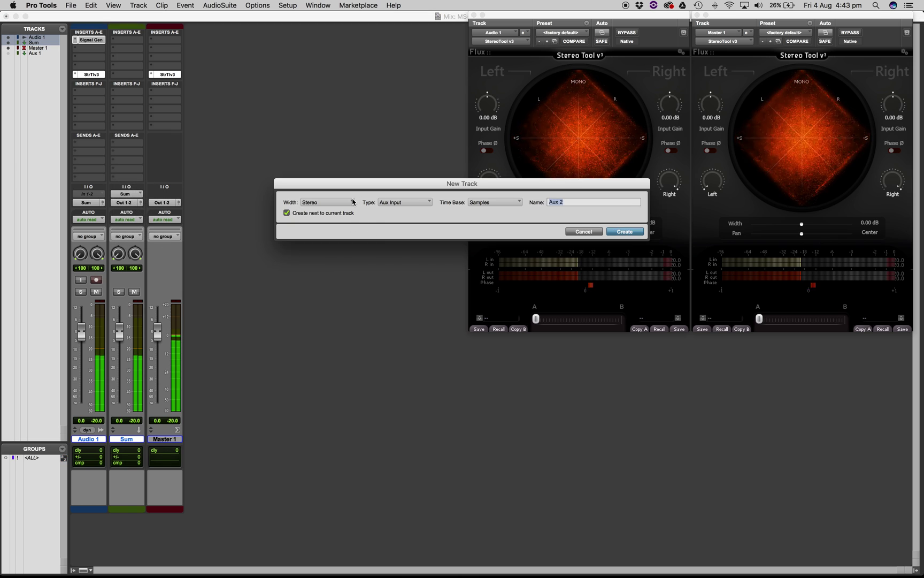
{"action": "left_click", "coordinate": [348, 202]}
{"action": "left_click", "coordinate": [323, 195]}
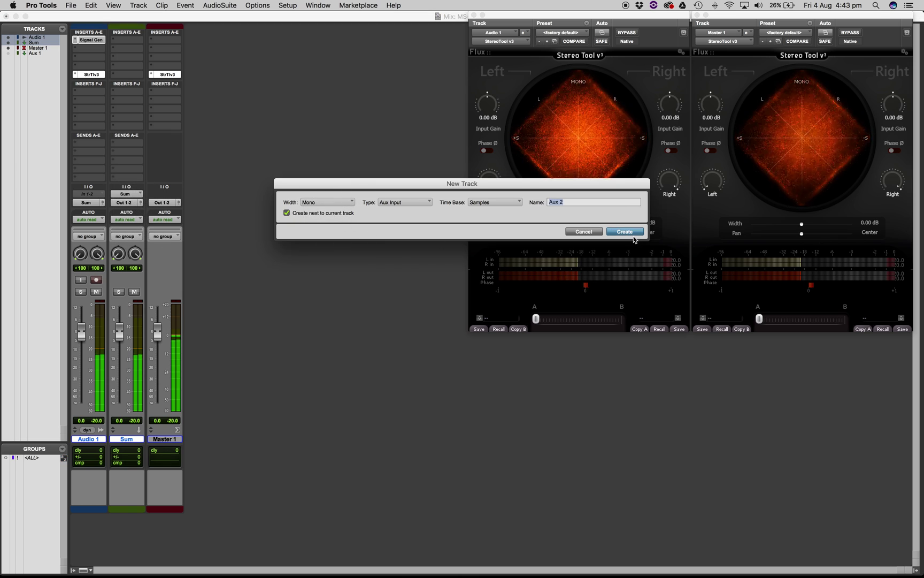
{"action": "type", "text": "MID"}
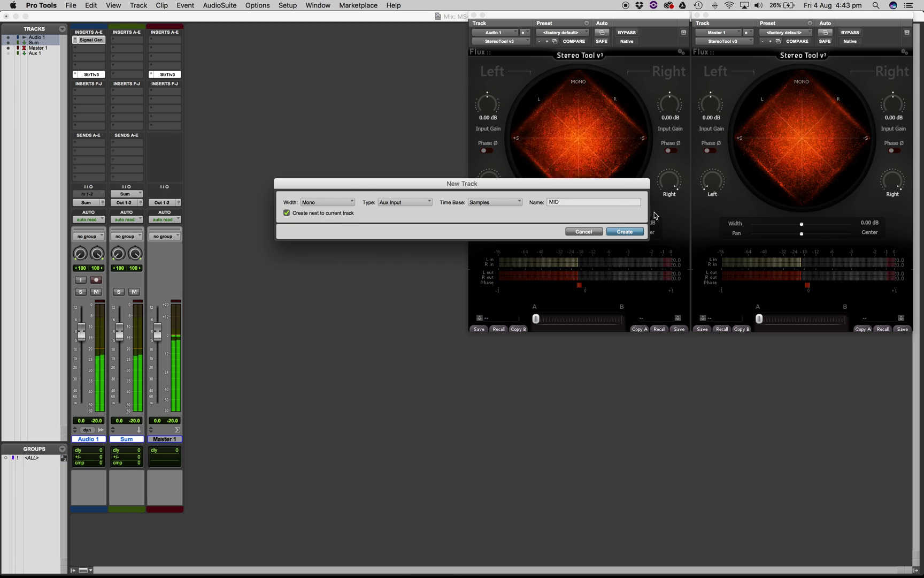
{"action": "left_click", "coordinate": [625, 232]}
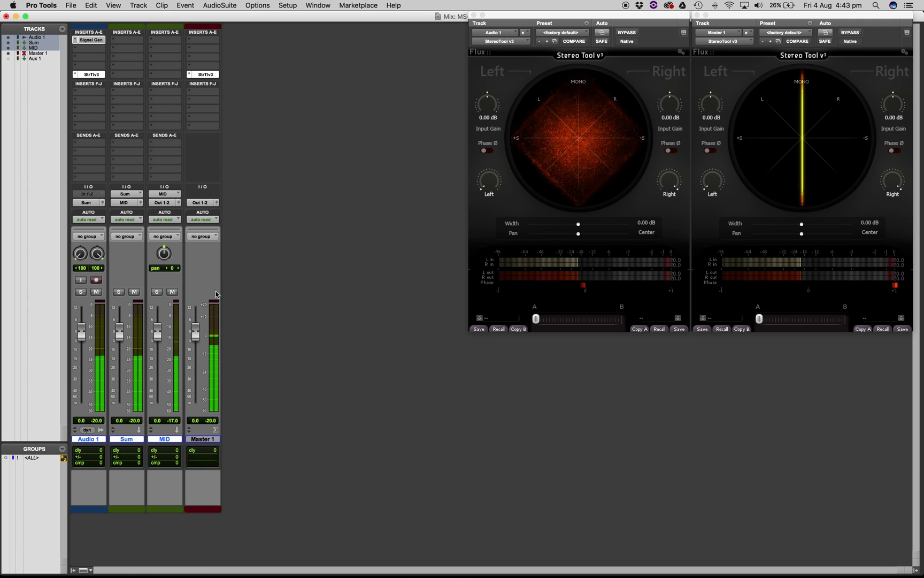
- Add a stereo aux track named Difference as an extra output destination of Audio 1
{"action": "left_click", "coordinate": [85, 208]}
{"action": "left_click", "coordinate": [94, 233]}
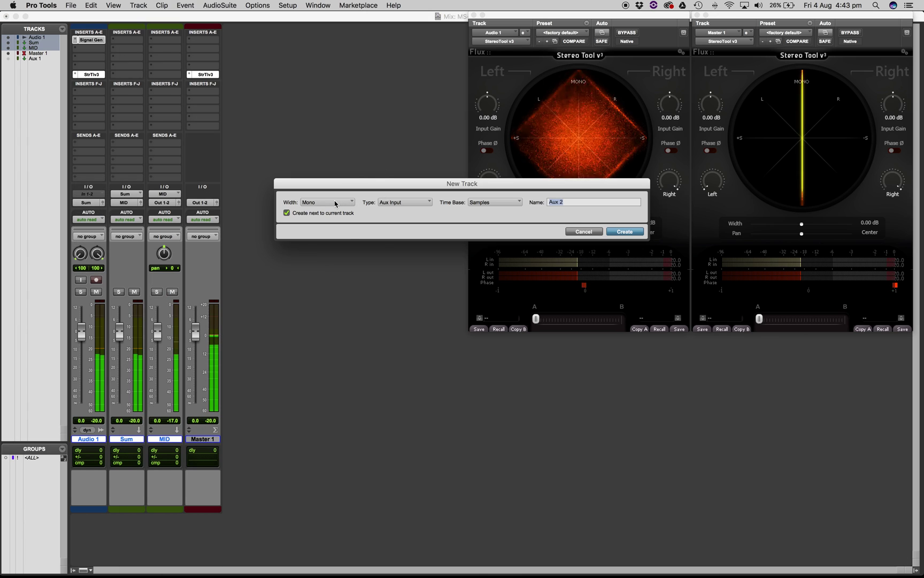
{"action": "left_click", "coordinate": [333, 202]}
{"action": "left_click", "coordinate": [324, 212]}
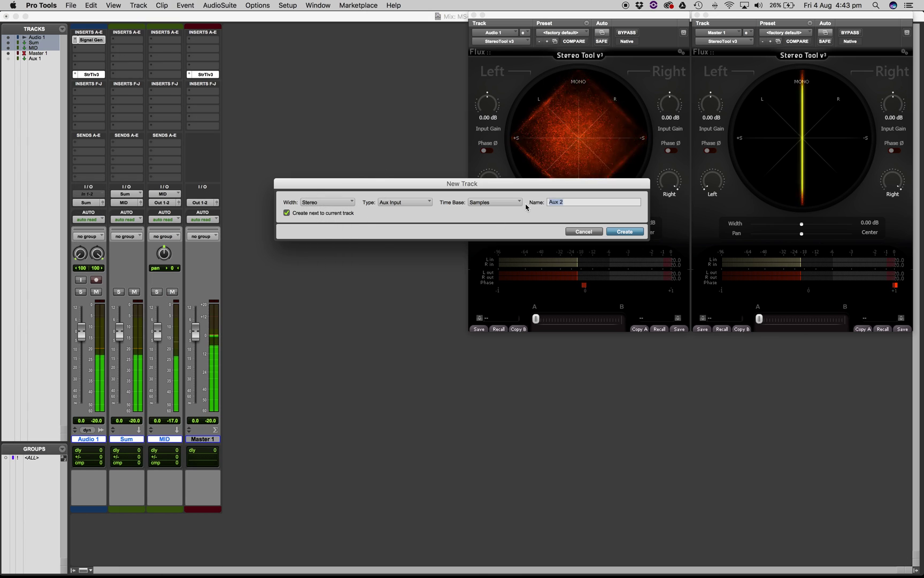
{"action": "type", "text": "Di"}
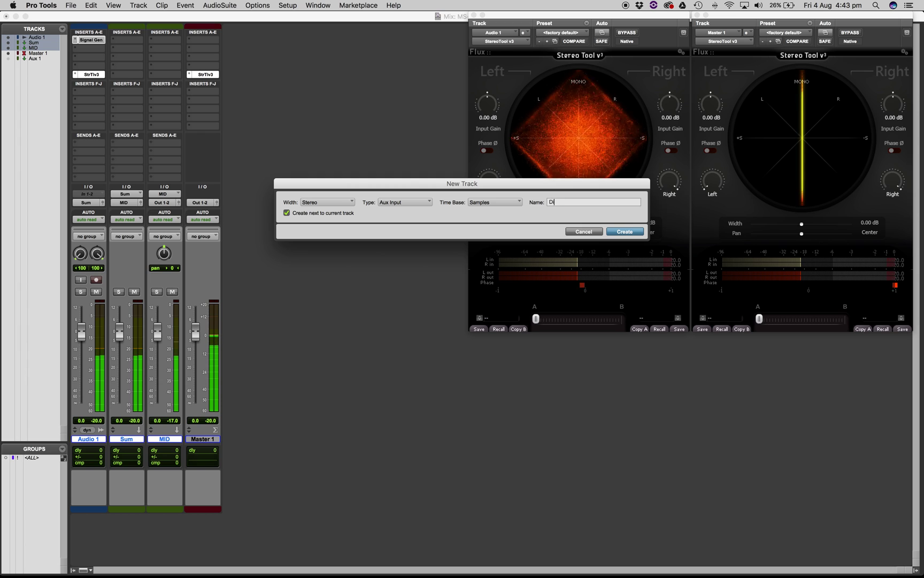
{"action": "type", "text": "fference"}
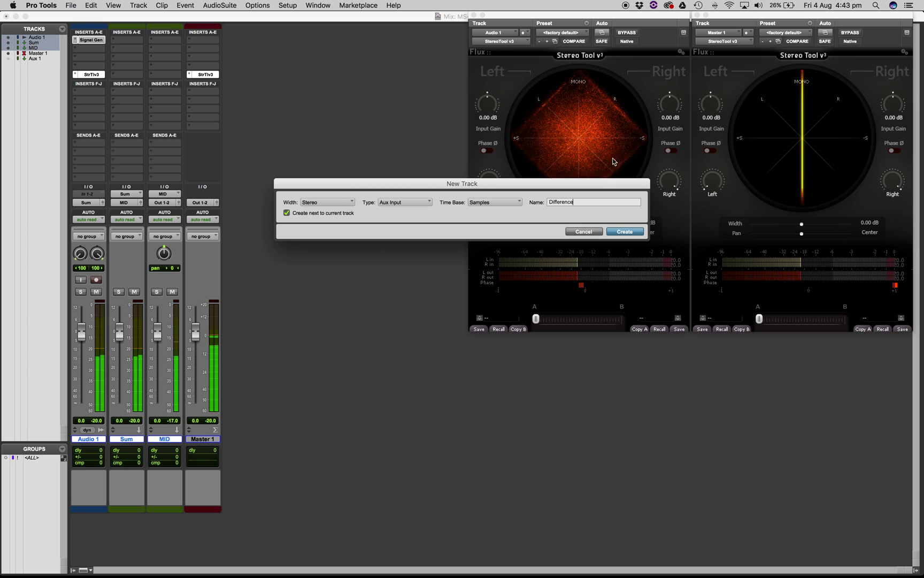
{"action": "left_click", "coordinate": [626, 232]}
{"action": "left_click", "coordinate": [89, 202], "text": "ctrl"}
{"action": "left_click", "coordinate": [144, 43]}
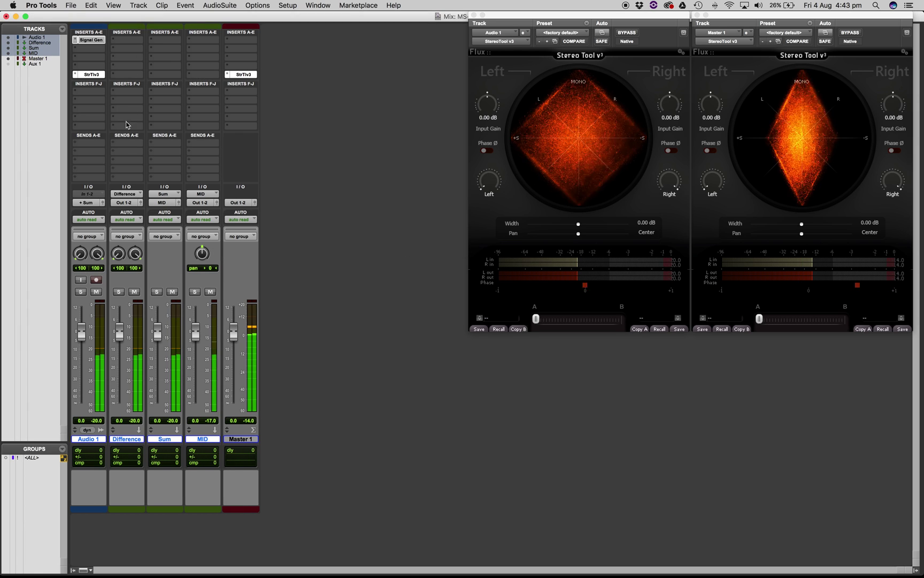
- Insert a mono Trim on Difference's first insert and invert its right channel's polarity
{"action": "left_click", "coordinate": [126, 40]}
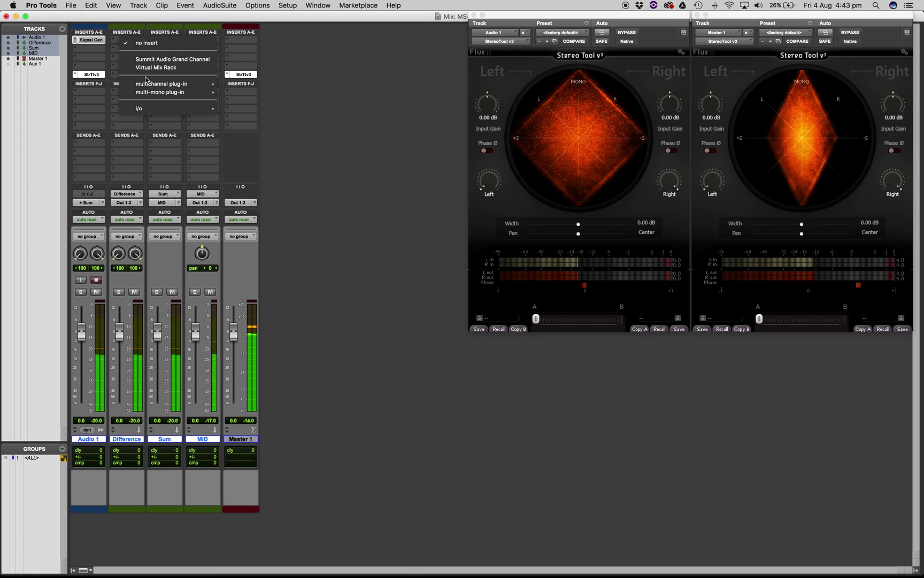
{"action": "mouse_move", "coordinate": [144, 92]}
{"action": "mouse_move", "coordinate": [257, 184]}
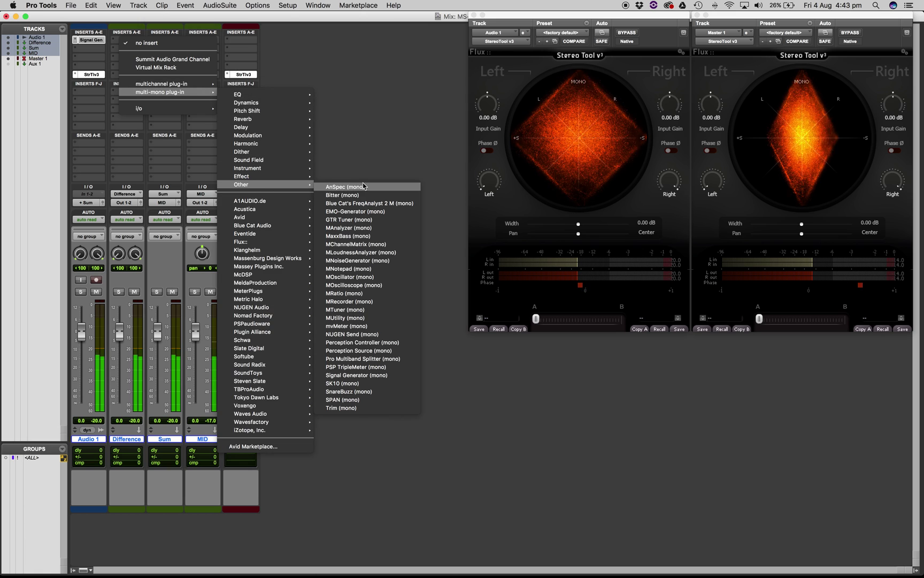
{"action": "left_click", "coordinate": [337, 408]}
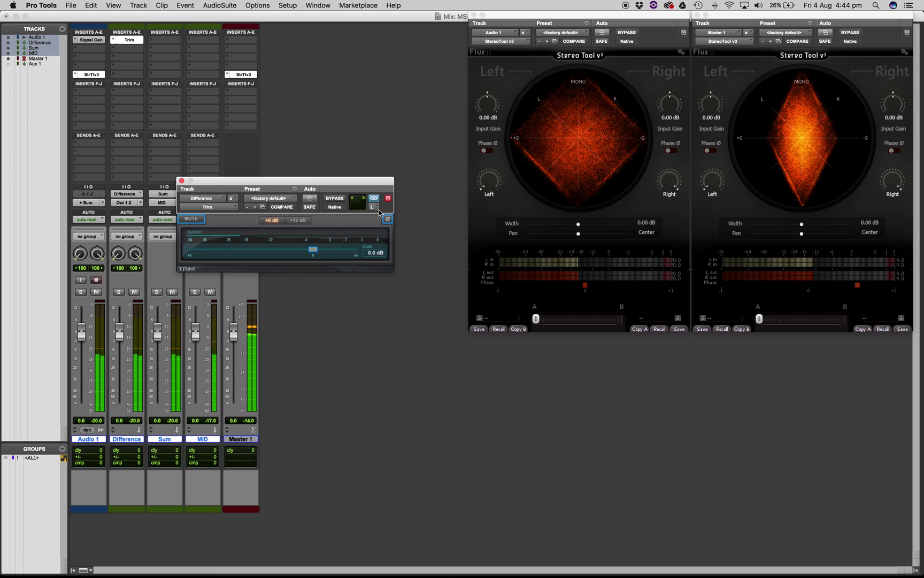
{"action": "left_click", "coordinate": [389, 219]}
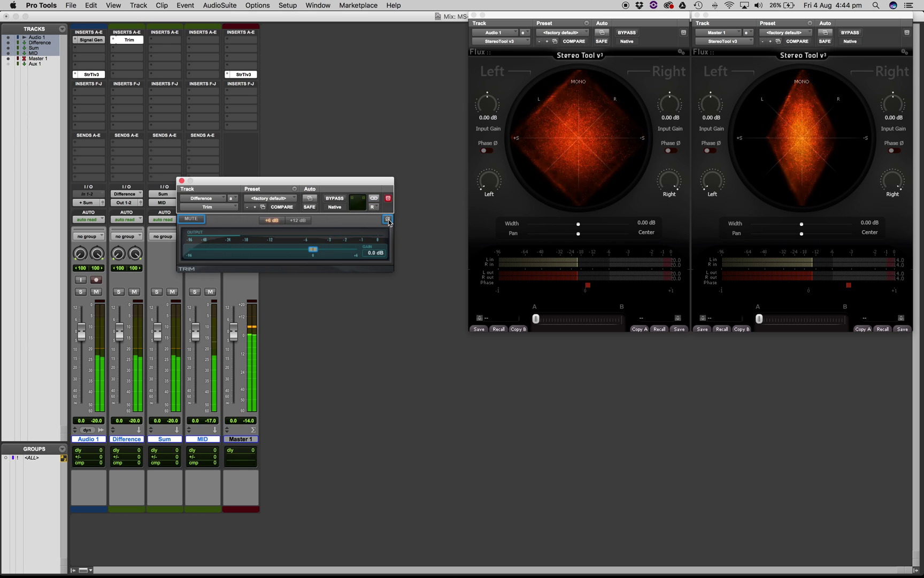
{"action": "left_click", "coordinate": [388, 219]}
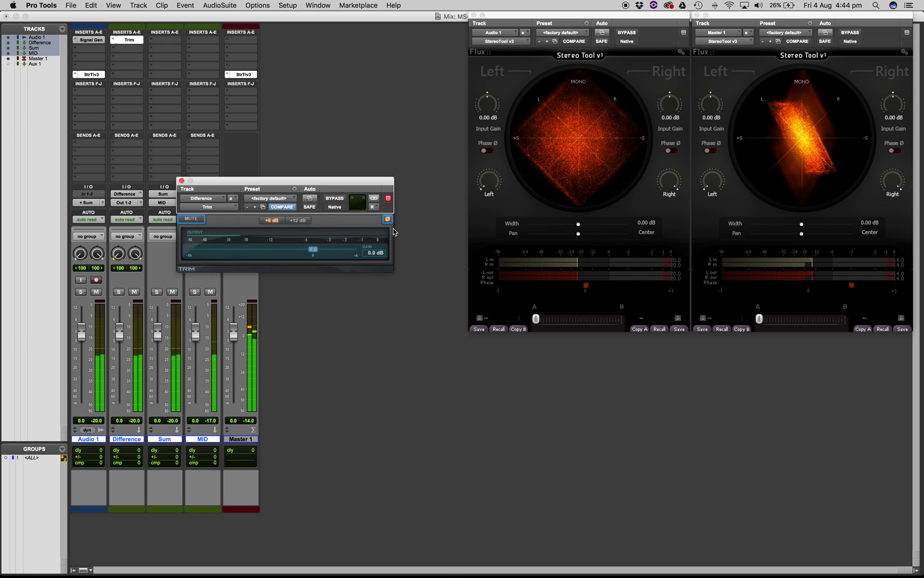
{"action": "left_click", "coordinate": [123, 203]}
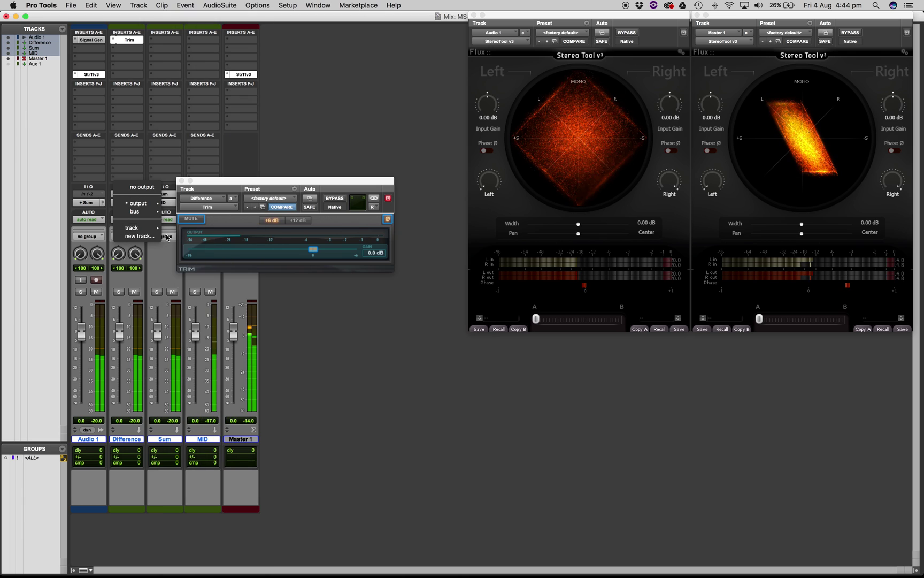
- Create a mono aux track named SIDE fed from Difference's output, then select it
{"action": "left_click", "coordinate": [157, 237]}
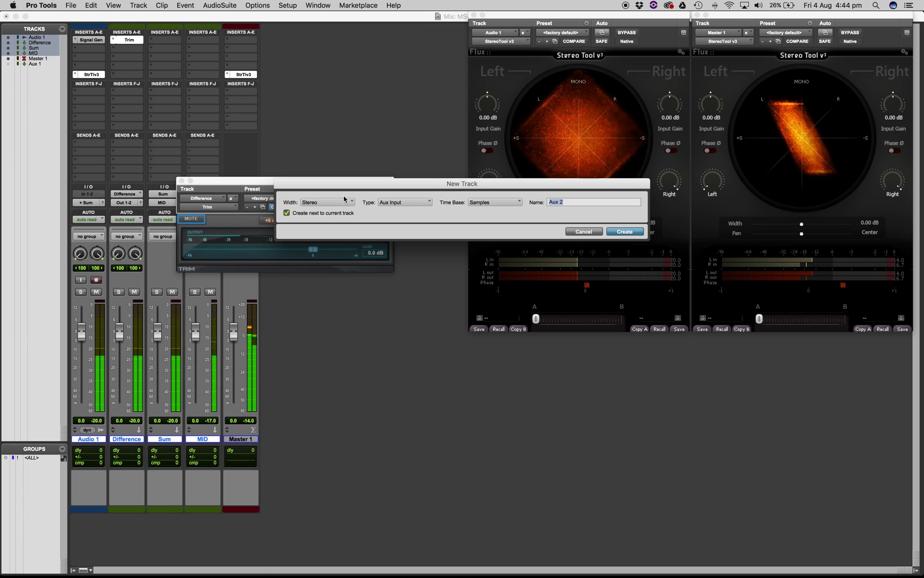
{"action": "left_click", "coordinate": [331, 206]}
{"action": "left_click", "coordinate": [321, 193]}
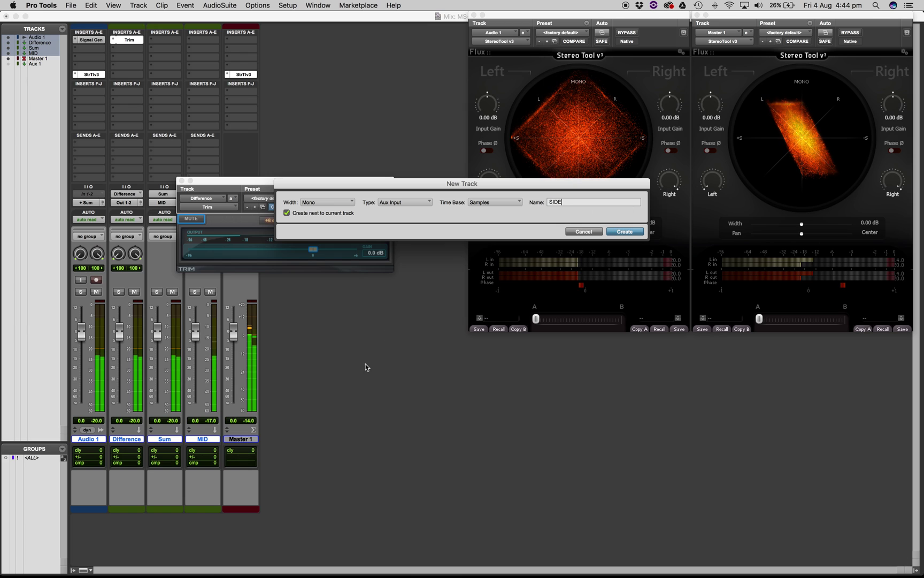
{"action": "key", "text": "Return"}
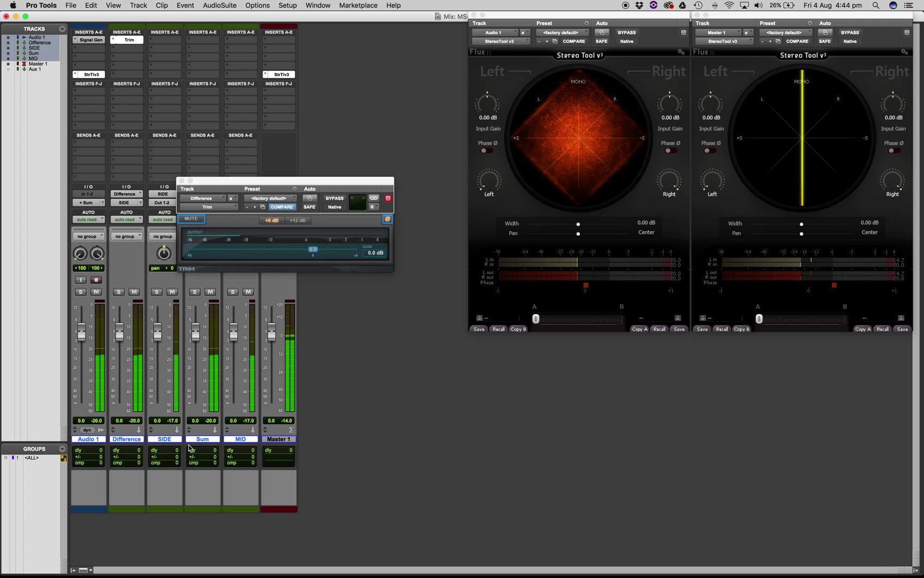
{"action": "left_click", "coordinate": [165, 440]}
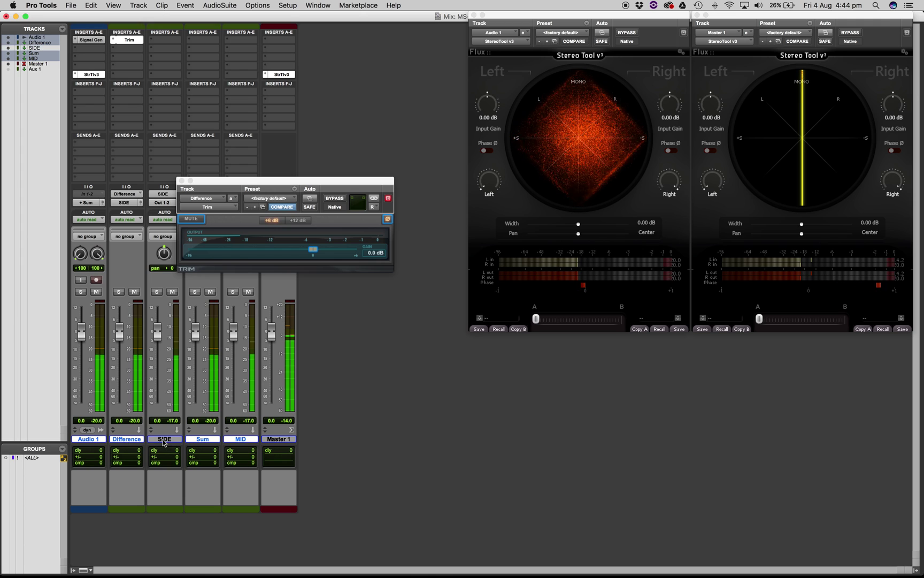
- Move SIDE to sit after MID and enable inverse pan linking on Audio 1's output
{"action": "left_click_drag", "start_coordinate": [195, 443], "coordinate": [263, 440]}
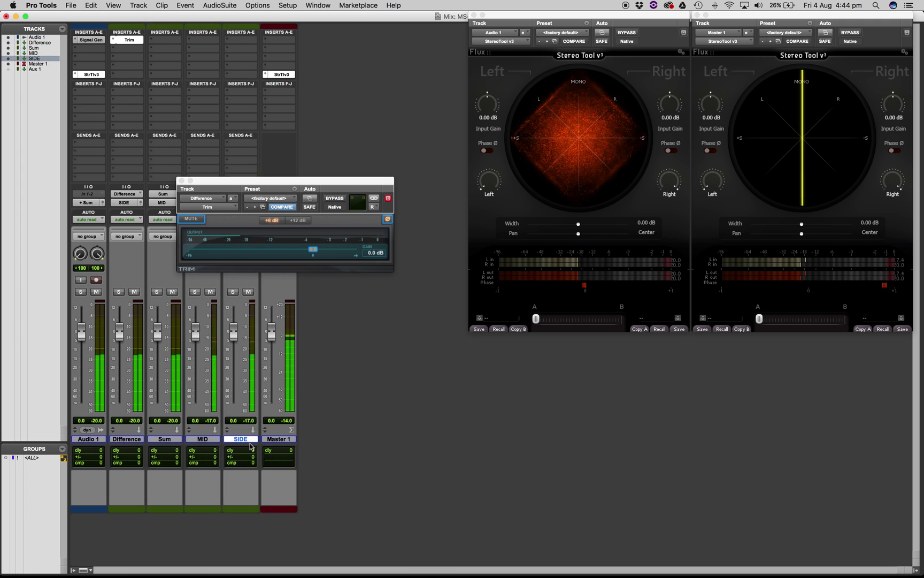
{"action": "left_click", "coordinate": [103, 203]}
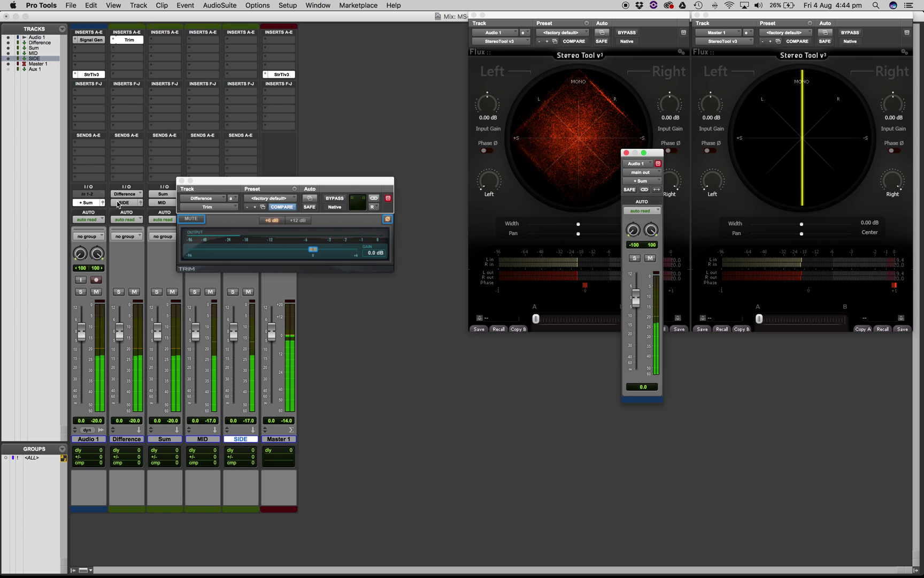
{"action": "left_click", "coordinate": [657, 190]}
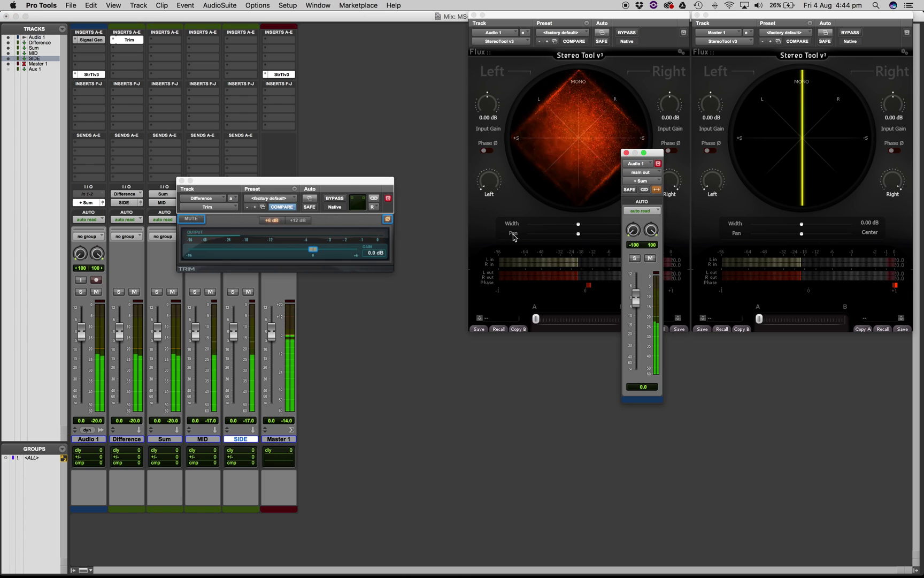
- Sweep Audio 1's stereo pan to test it, leave it at 100/100, and close the output window
{"action": "left_click", "coordinate": [97, 257]}
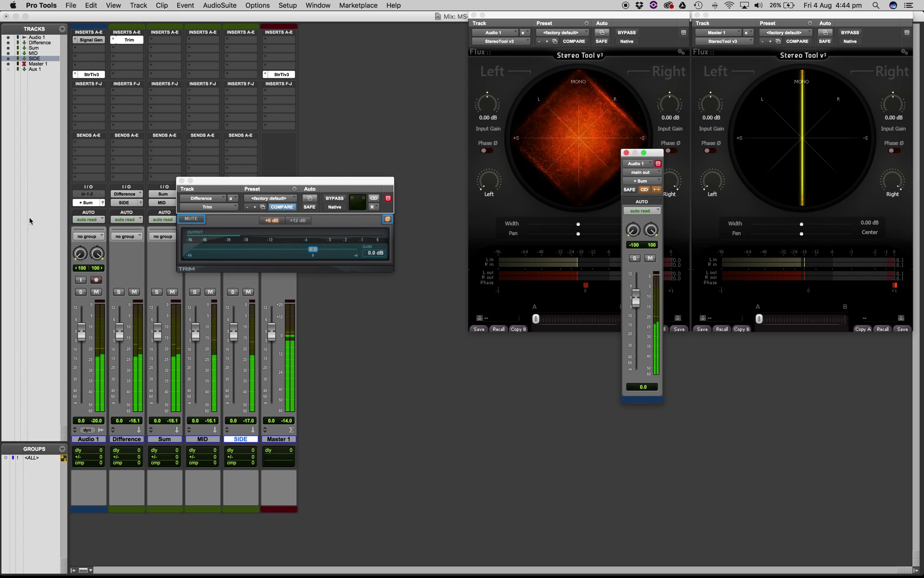
{"action": "left_click_drag", "start_coordinate": [100, 257], "coordinate": [94, 280]}
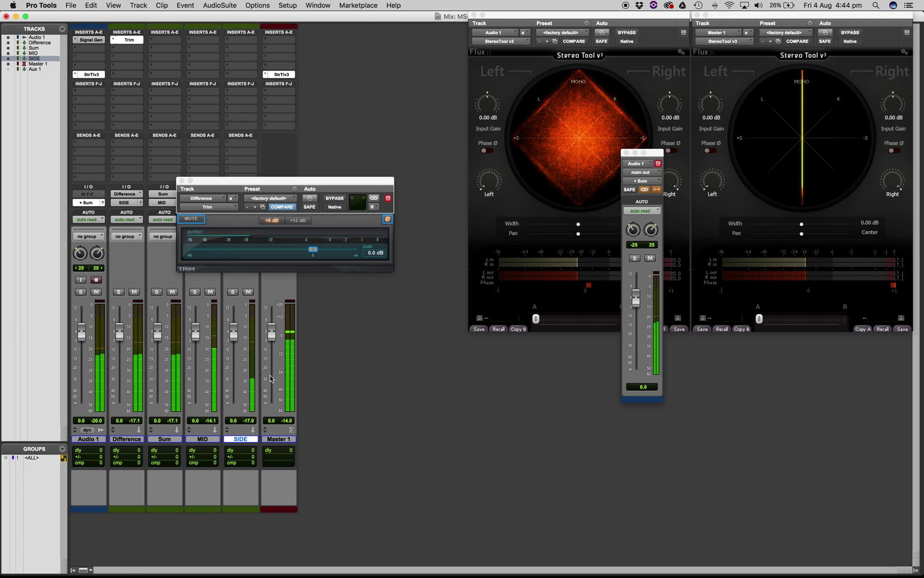
{"action": "left_click_drag", "start_coordinate": [100, 255], "coordinate": [103, 210]}
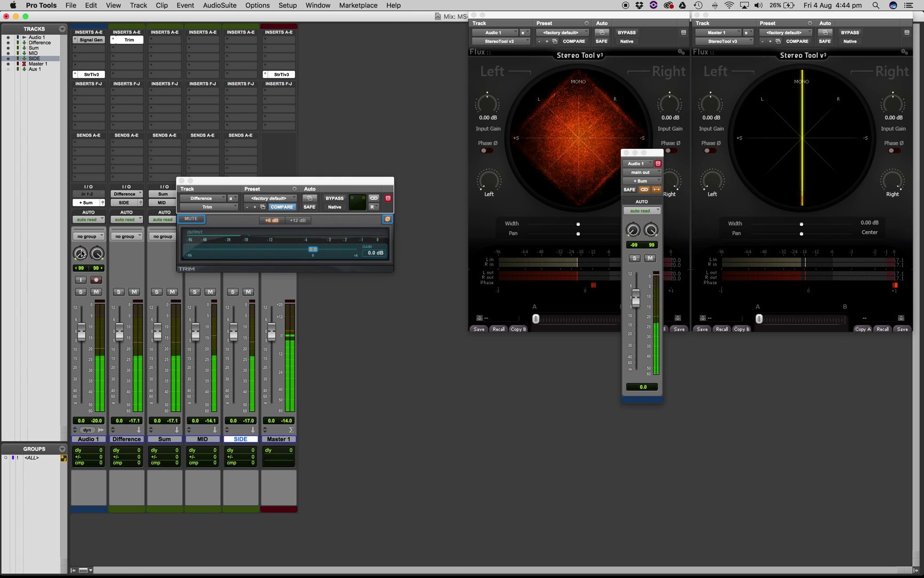
{"action": "left_click_drag", "start_coordinate": [99, 247], "coordinate": [103, 216]}
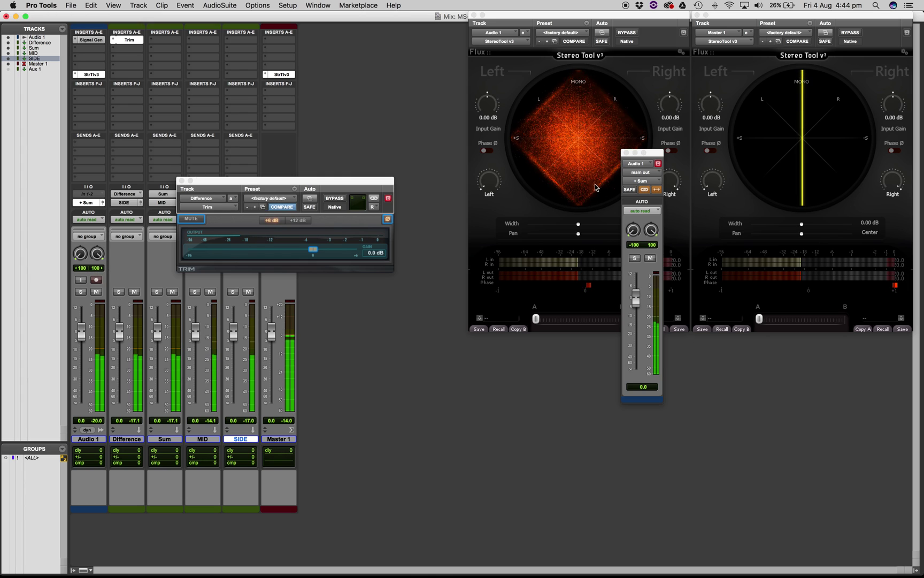
{"action": "left_click", "coordinate": [627, 153]}
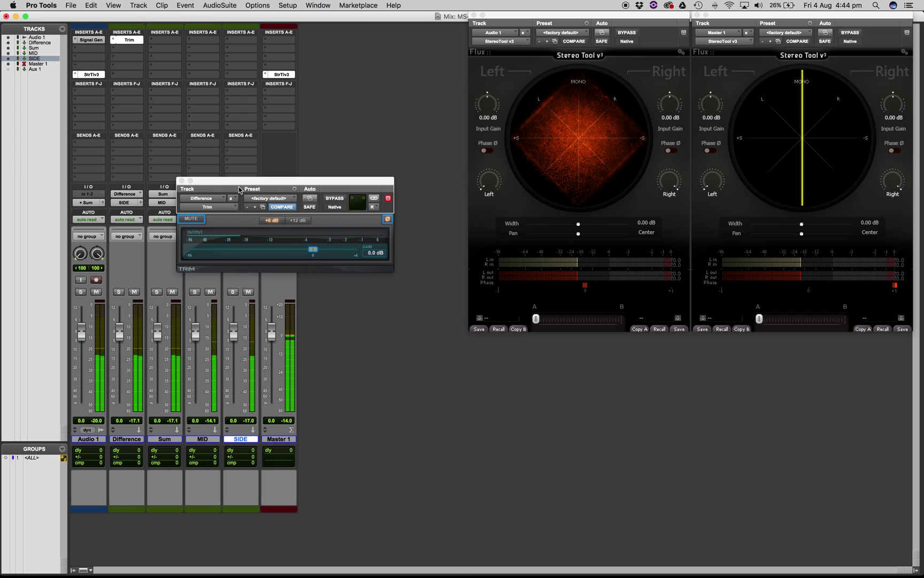
- Close the Difference Trim window and select both the MID and SIDE tracks
{"action": "left_click", "coordinate": [182, 182]}
{"action": "left_click", "coordinate": [211, 440]}
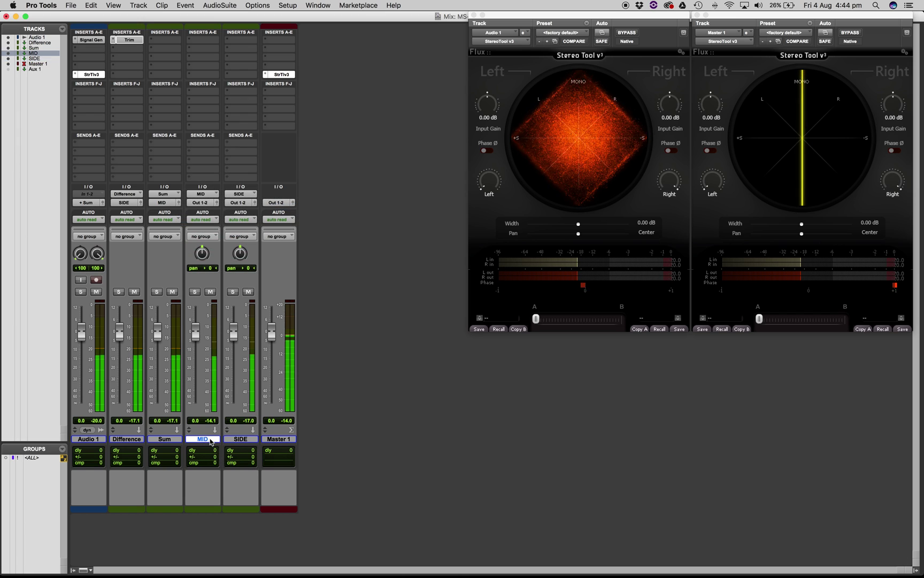
{"action": "left_click", "coordinate": [240, 439], "text": "shift"}
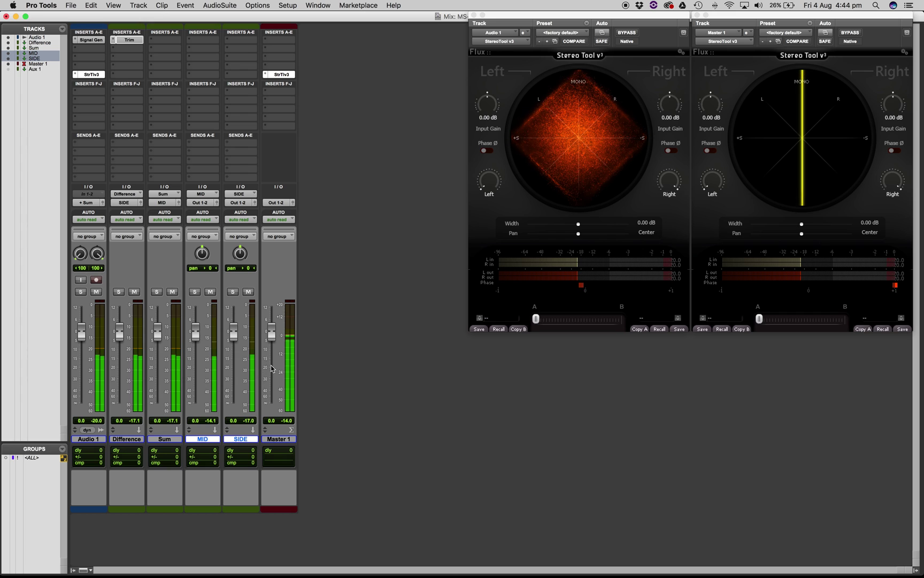
- Route SIDE's output to a new stereo aux input track named S+ / S-
{"action": "left_click", "coordinate": [243, 203]}
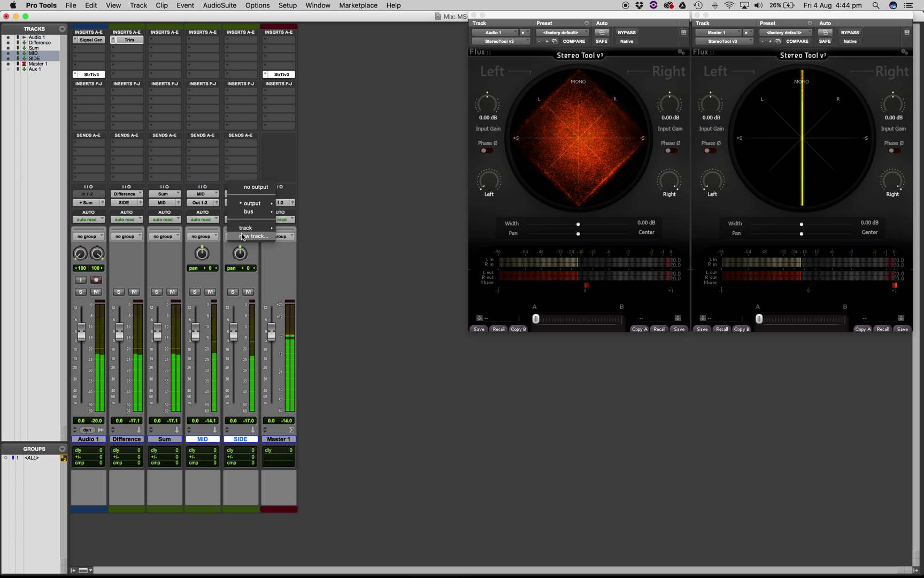
{"action": "left_click", "coordinate": [252, 235]}
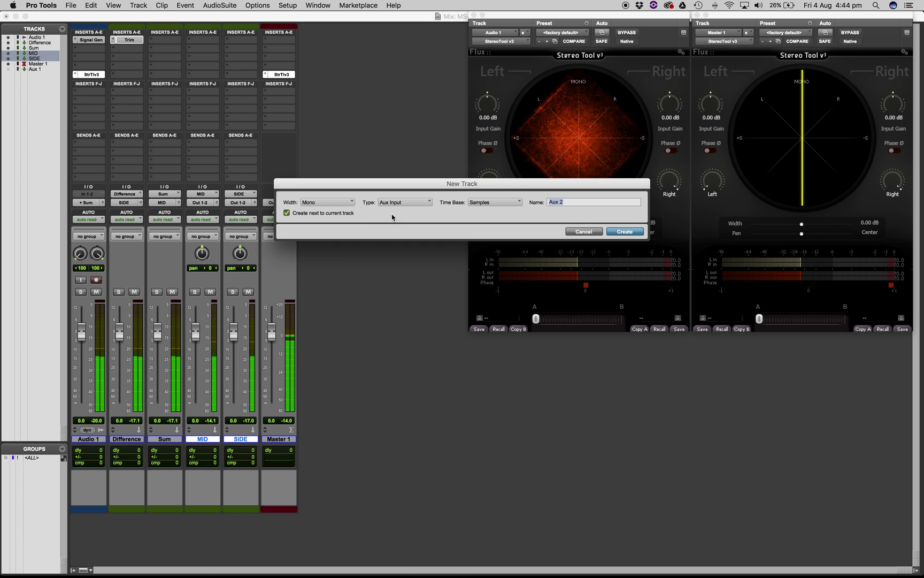
{"action": "left_click", "coordinate": [351, 205]}
{"action": "left_click", "coordinate": [342, 209]}
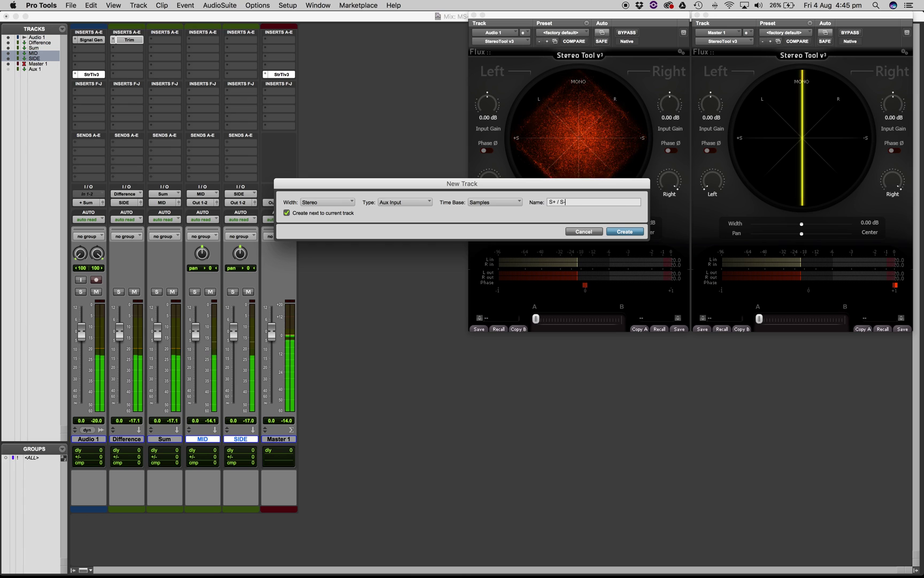
{"action": "key", "text": "Return"}
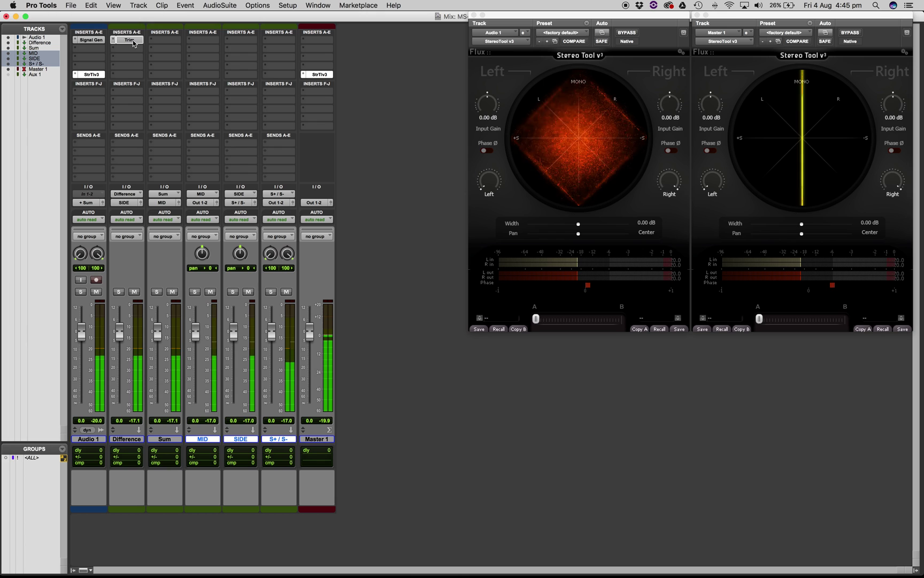
- Copy the Difference Trim onto S+ / S- and set it to the right channel
{"action": "left_click_drag", "start_coordinate": [285, 54], "coordinate": [287, 39]}
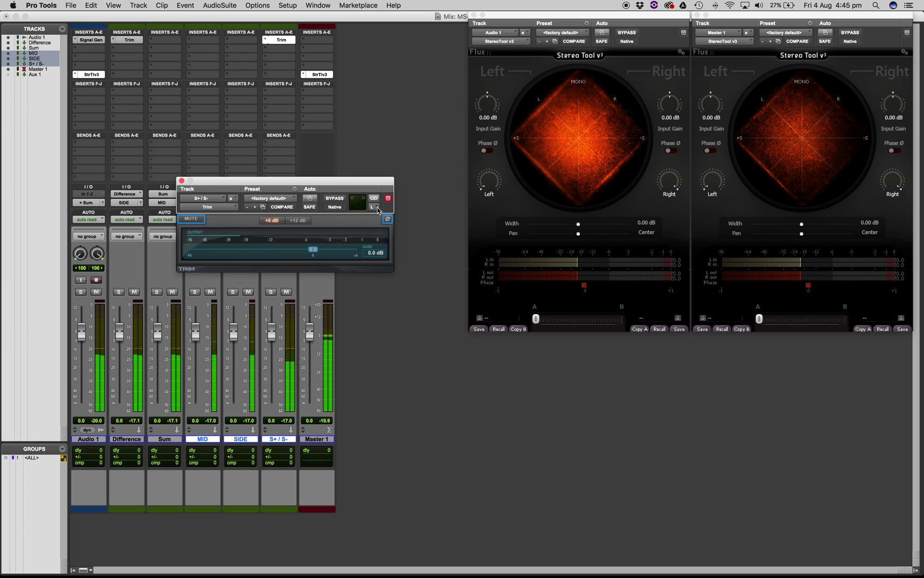
{"action": "left_click", "coordinate": [378, 207]}
{"action": "left_click", "coordinate": [372, 210]}
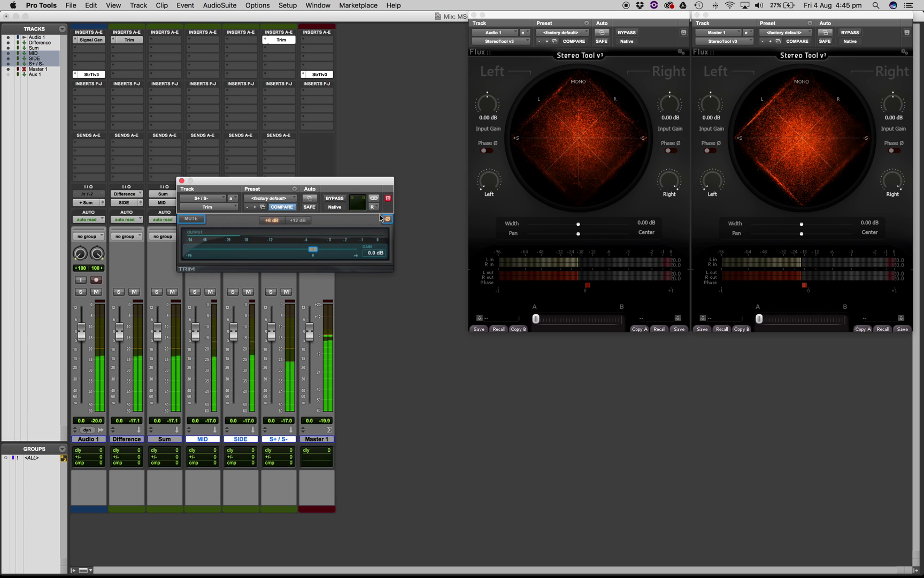
{"action": "left_click", "coordinate": [182, 180]}
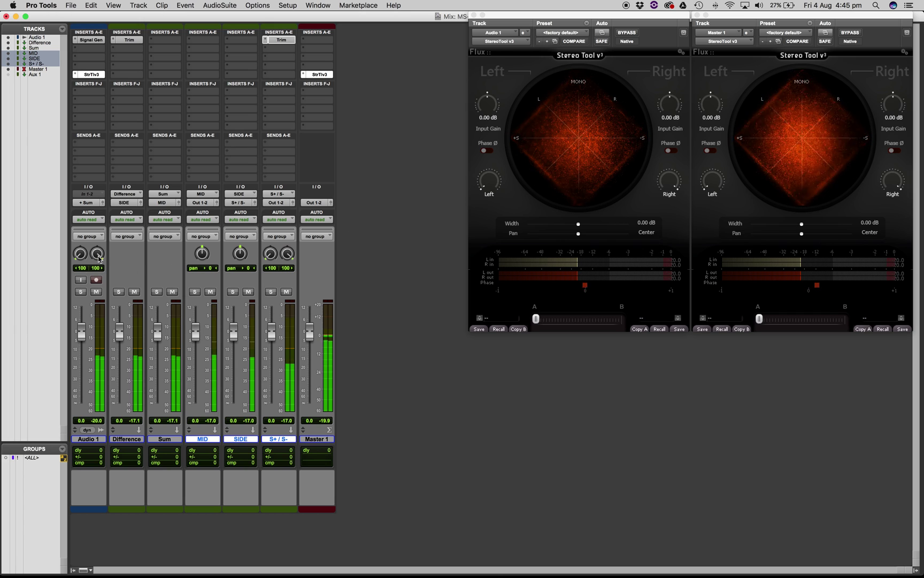
- Sweep Audio 1's pan between centre and full width, ending at 99 left and 99 right
{"action": "left_click_drag", "start_coordinate": [100, 257], "coordinate": [92, 276]}
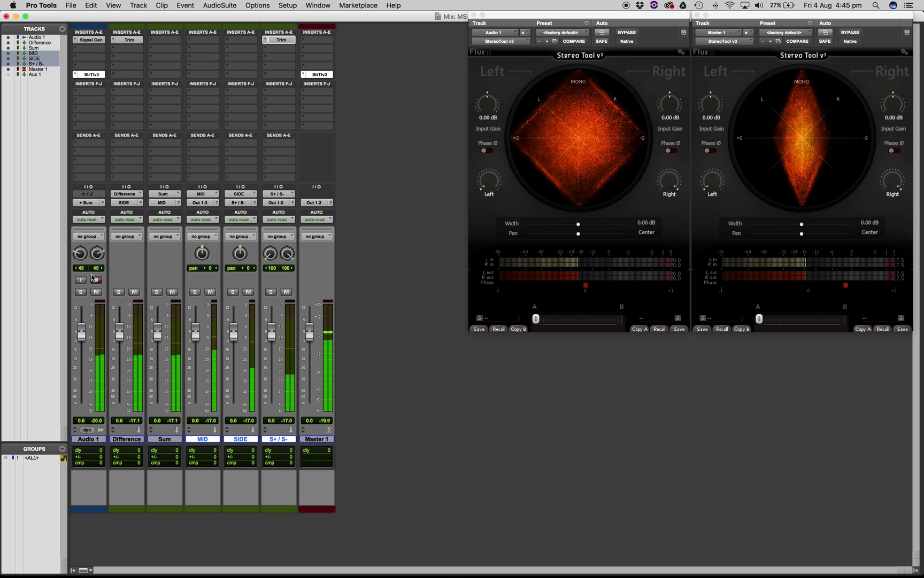
{"action": "left_click_drag", "start_coordinate": [93, 278], "coordinate": [120, 167]}
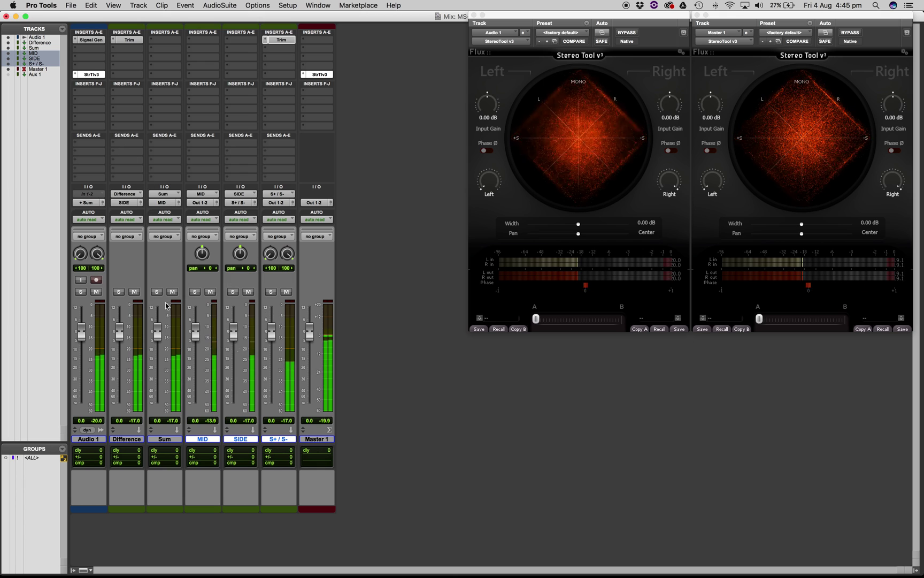
{"action": "left_click", "coordinate": [101, 257], "text": "alt"}
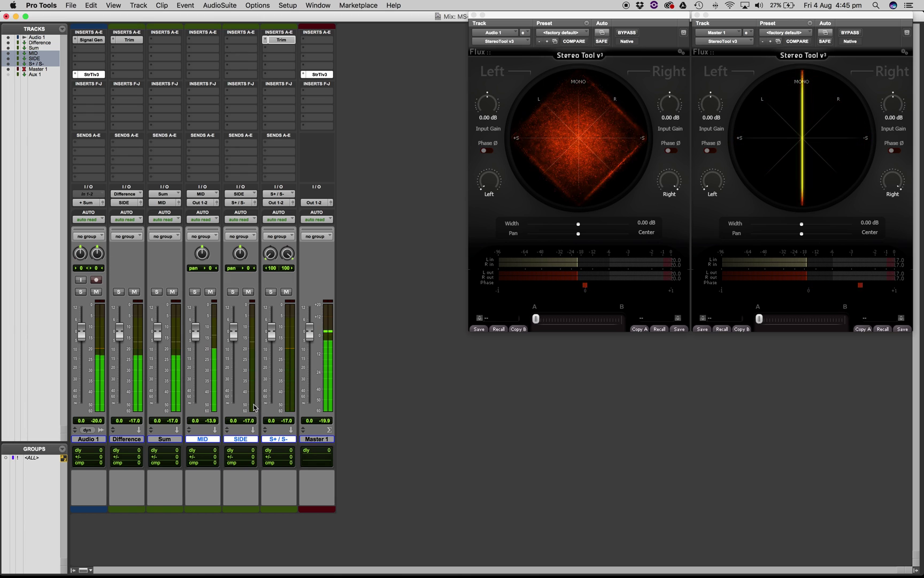
{"action": "left_click_drag", "start_coordinate": [94, 258], "coordinate": [102, 230]}
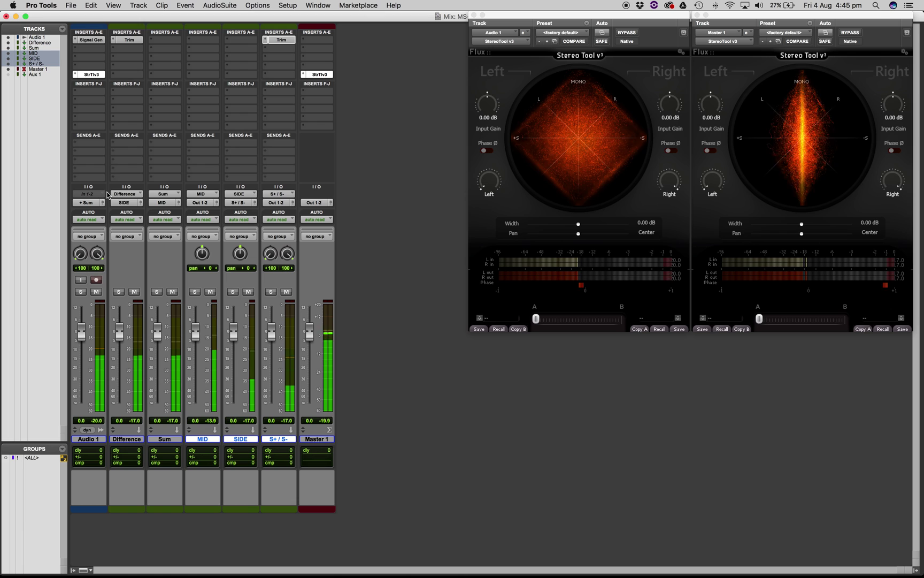
- Insert a Fairchild 660 (mono) compressor on the MID track's insert A
{"action": "left_click", "coordinate": [210, 40]}
{"action": "mouse_move", "coordinate": [251, 84]}
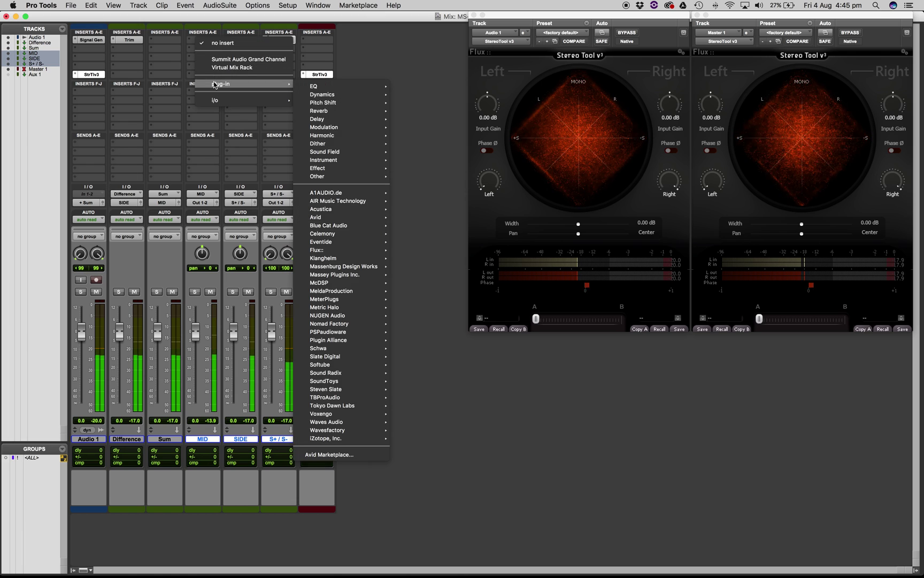
{"action": "mouse_move", "coordinate": [328, 94]}
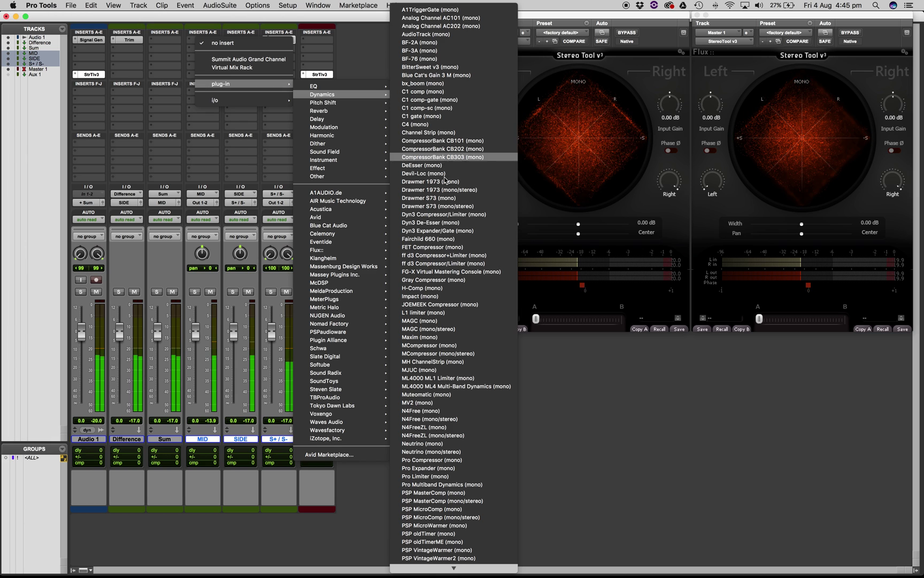
{"action": "left_click", "coordinate": [443, 239]}
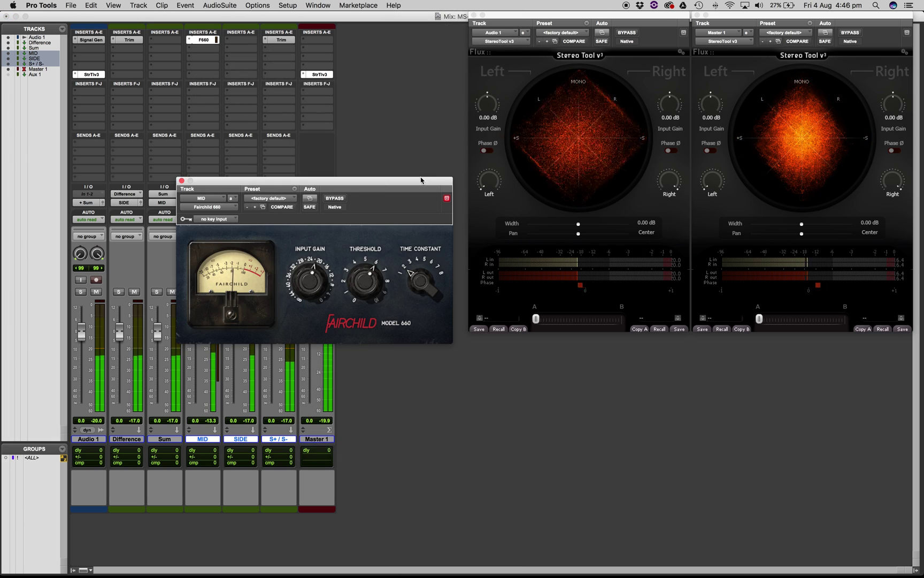
- Move the Fairchild window aside, raise its threshold, and start a dynamics insert on SIDE
{"action": "left_click_drag", "start_coordinate": [420, 182], "coordinate": [562, 333]}
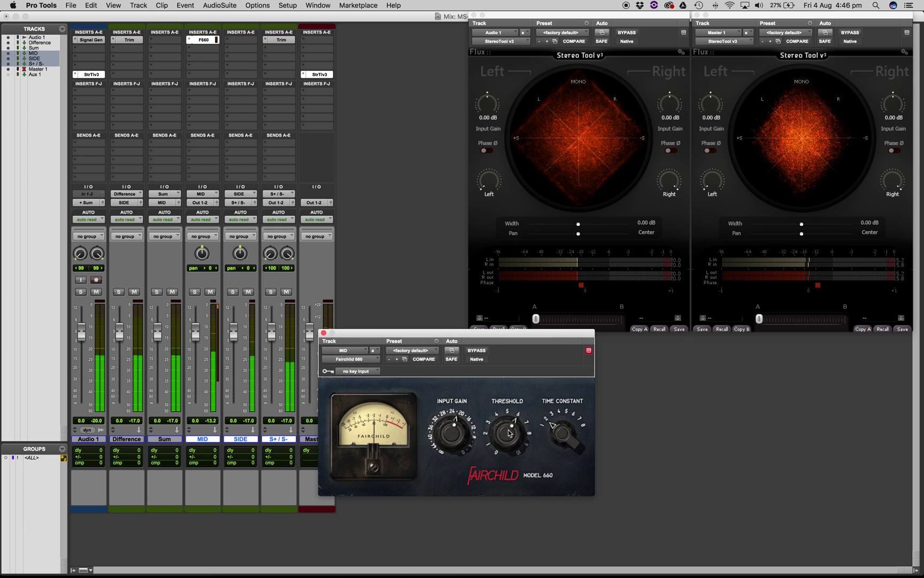
{"action": "left_click_drag", "start_coordinate": [509, 433], "coordinate": [510, 426]}
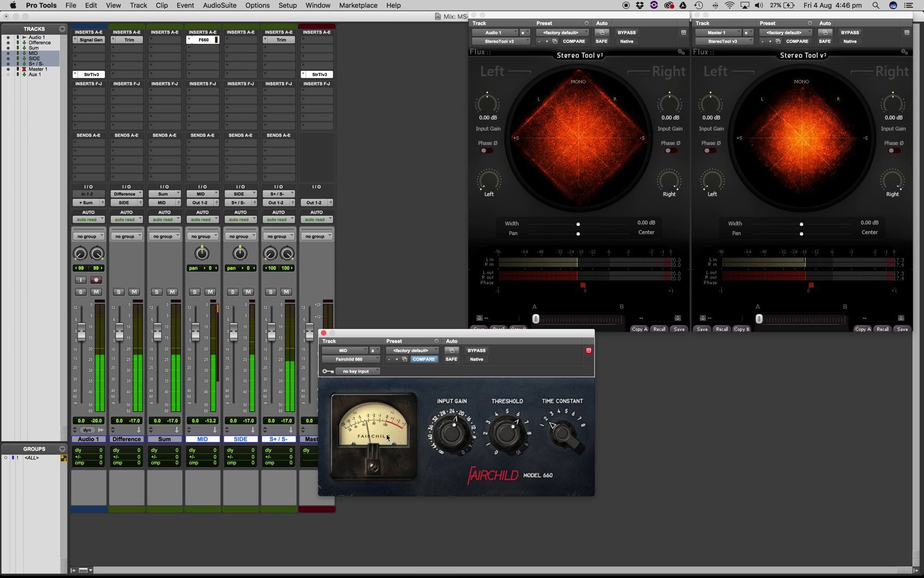
{"action": "left_click", "coordinate": [233, 40]}
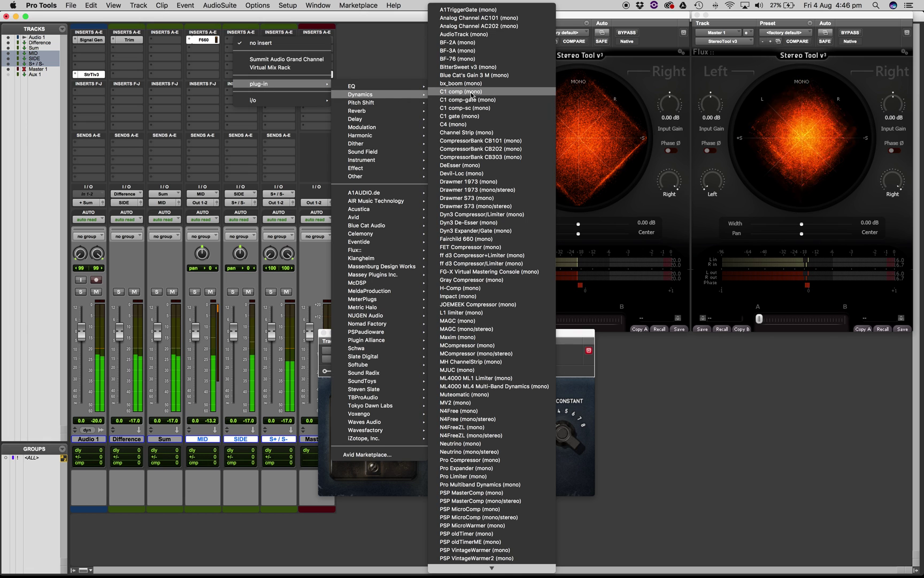
- Add a Waves C1 compressor on SIDE with about 4:1 ratio, threshold adjusted, +12.4 output, and SIDE fader lowered
{"action": "left_click", "coordinate": [473, 95]}
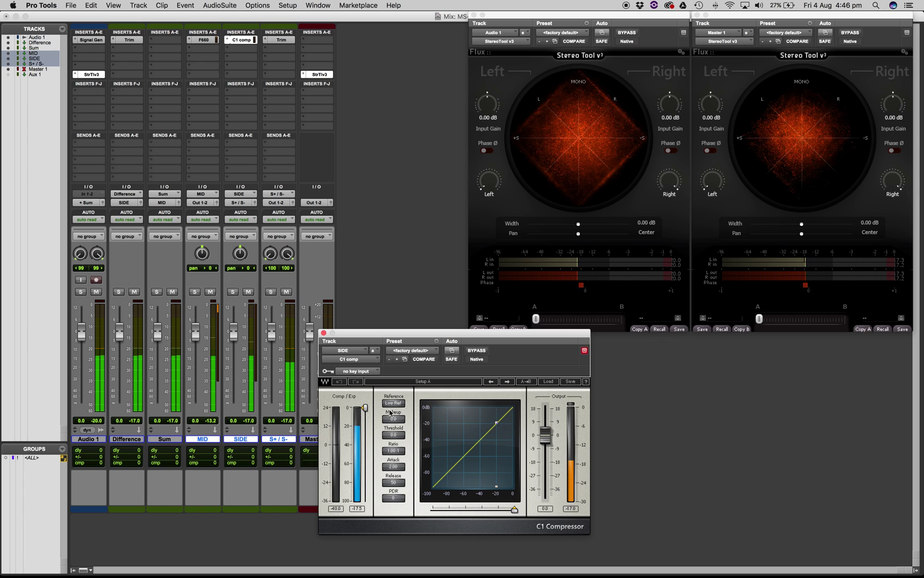
{"action": "left_click_drag", "start_coordinate": [367, 409], "coordinate": [366, 451]}
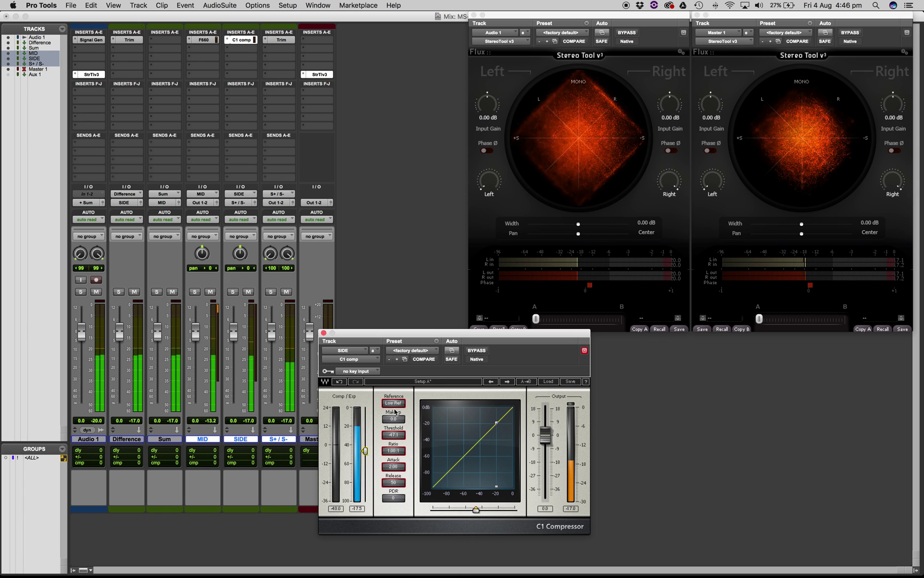
{"action": "left_click_drag", "start_coordinate": [394, 454], "coordinate": [394, 430]}
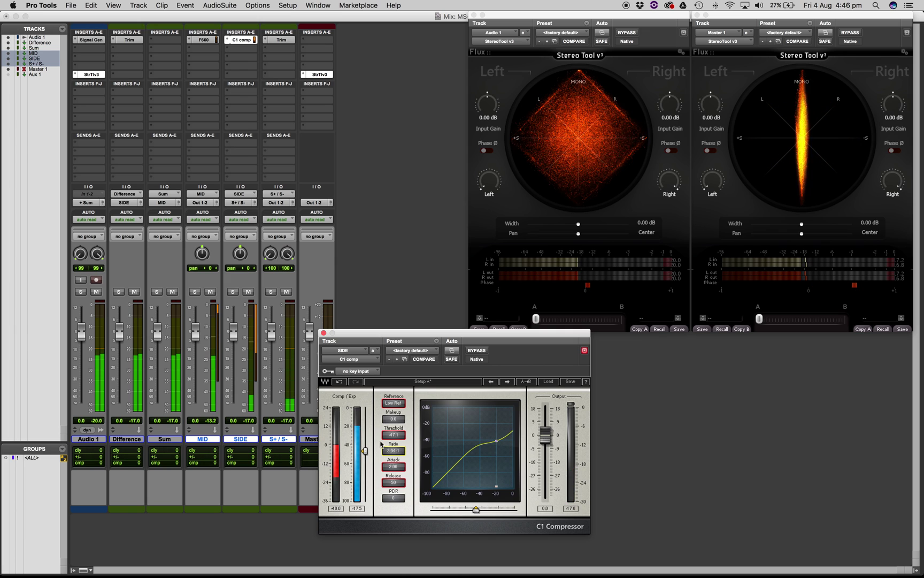
{"action": "left_click_drag", "start_coordinate": [546, 443], "coordinate": [545, 423]}
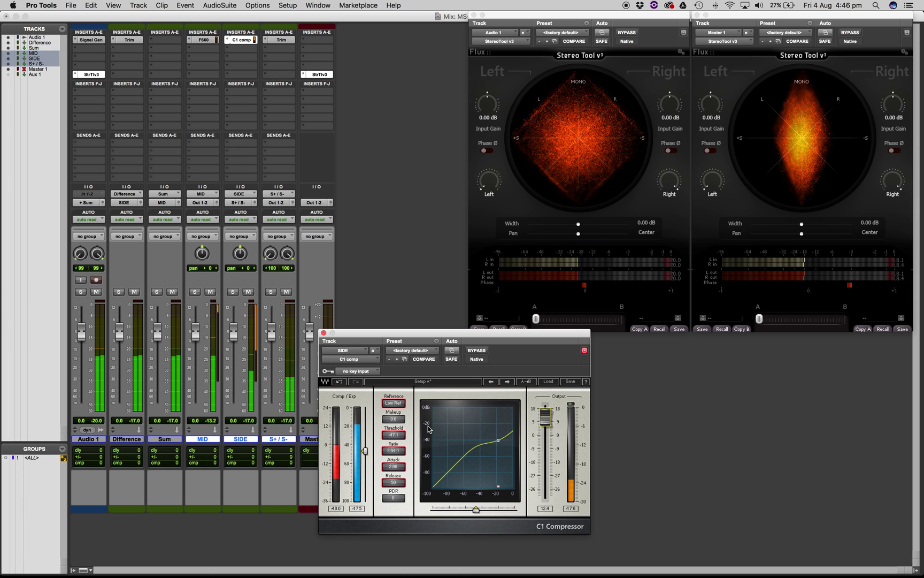
{"action": "left_click_drag", "start_coordinate": [365, 450], "coordinate": [366, 442]}
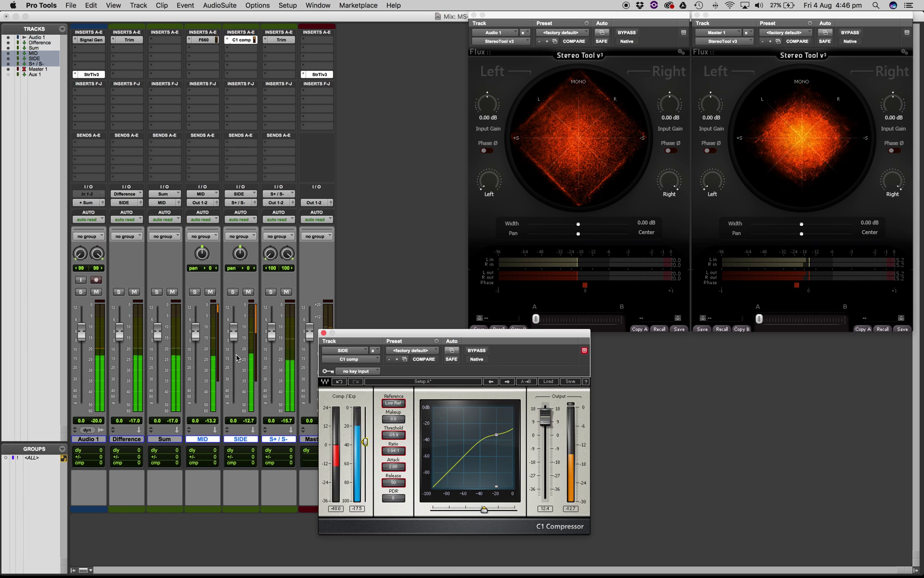
{"action": "left_click_drag", "start_coordinate": [234, 335], "coordinate": [198, 348]}
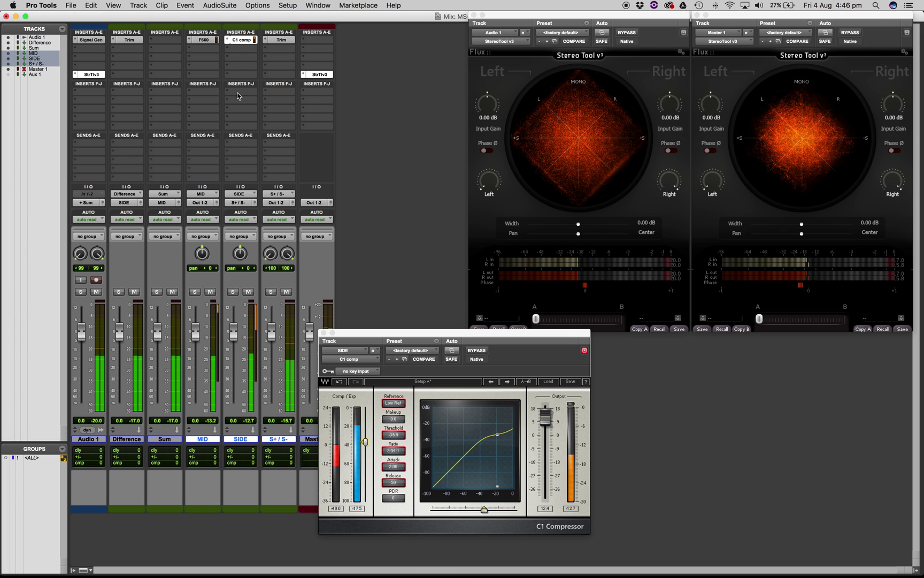
- Bypass the MID Fairchild 660 and SIDE C1 compressors, then start session playback
{"action": "left_click", "coordinate": [201, 41], "text": "super"}
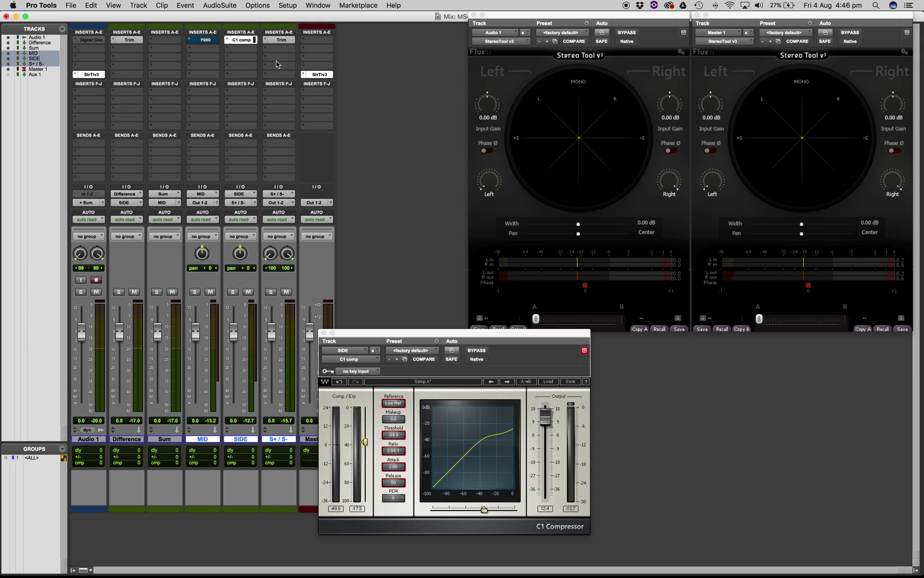
{"action": "key", "text": "super+b"}
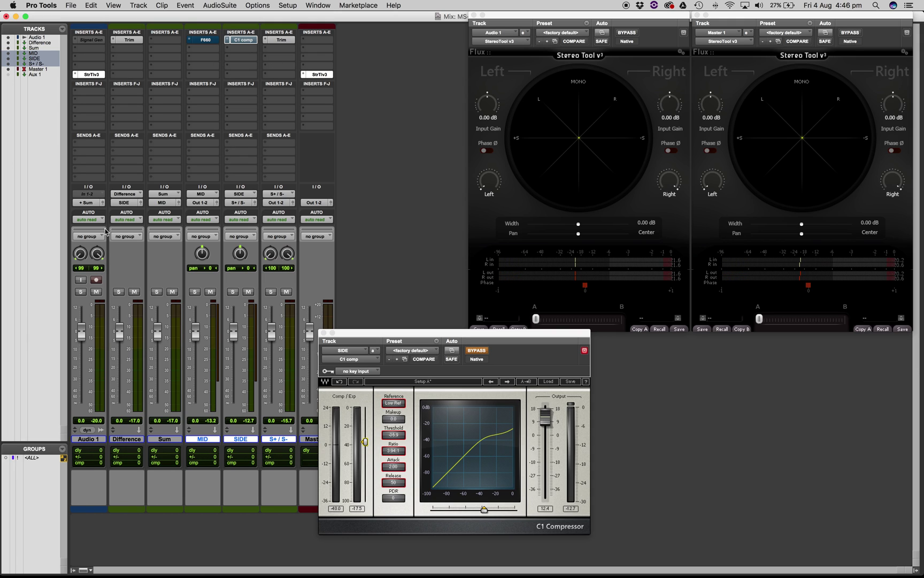
{"action": "key", "text": "super+equal"}
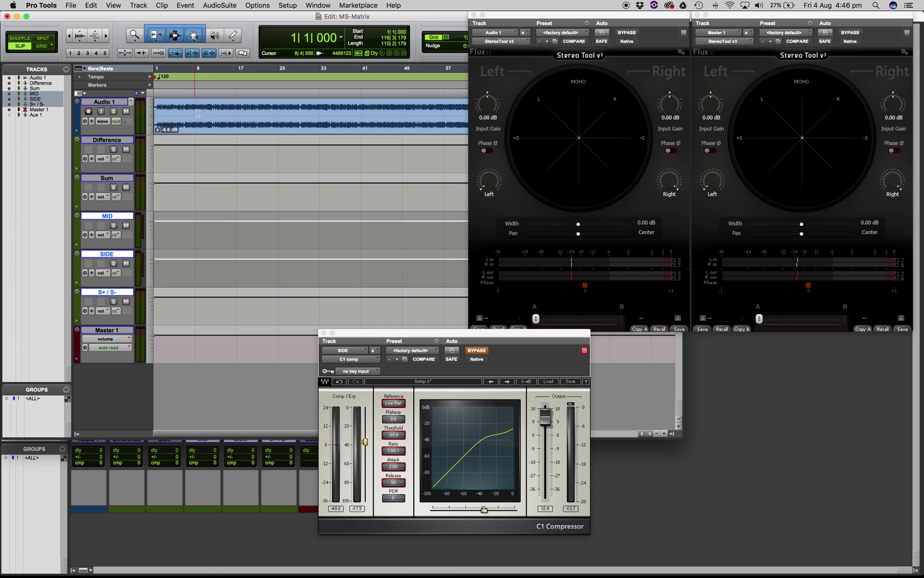
{"action": "key", "text": "super+equal"}
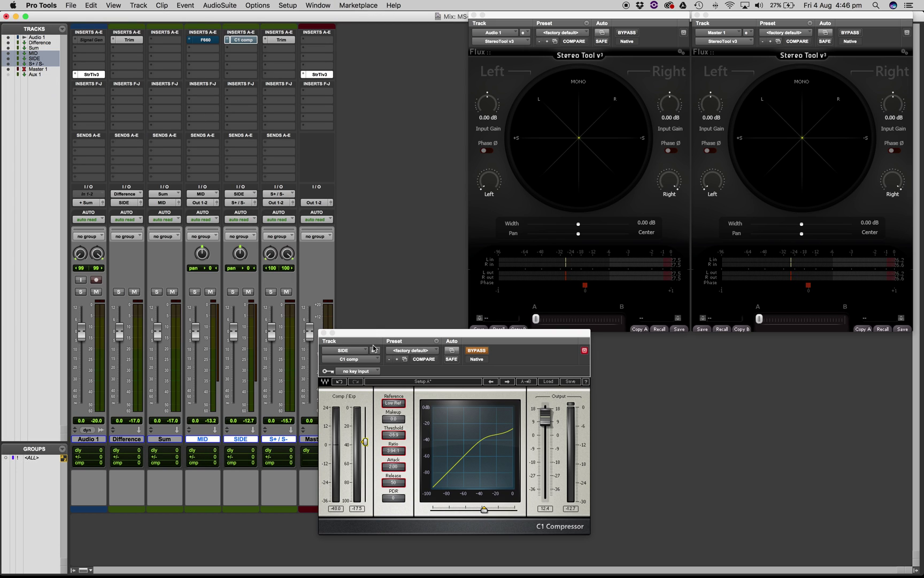
{"action": "key", "text": "space"}
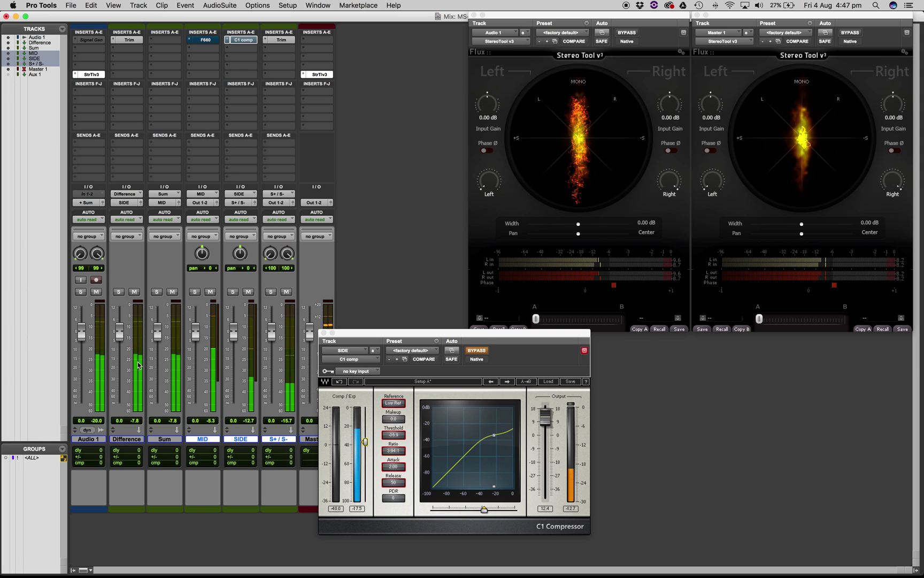
- Pull the SIDE fader down and reset it, then do the same with MID
{"action": "left_click_drag", "start_coordinate": [239, 335], "coordinate": [230, 401]}
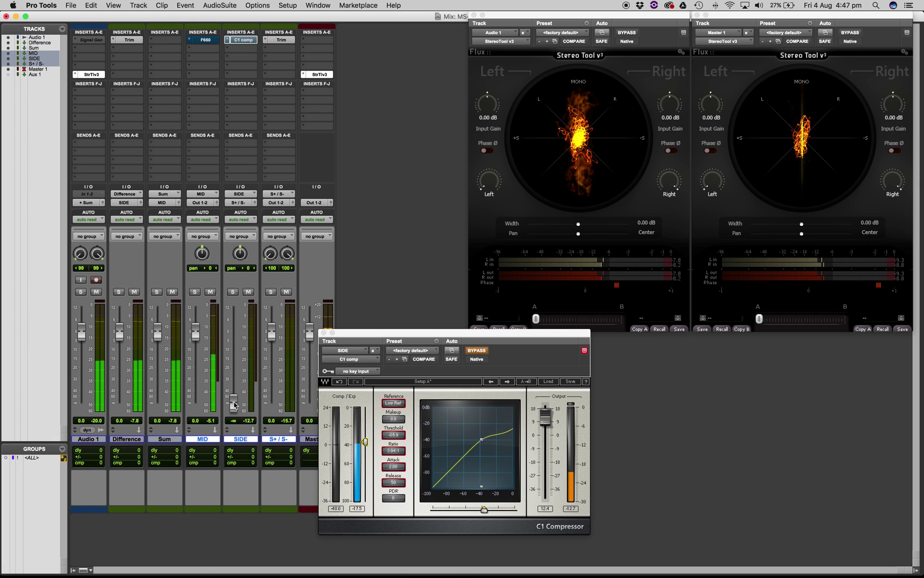
{"action": "left_click", "coordinate": [234, 402], "text": "alt"}
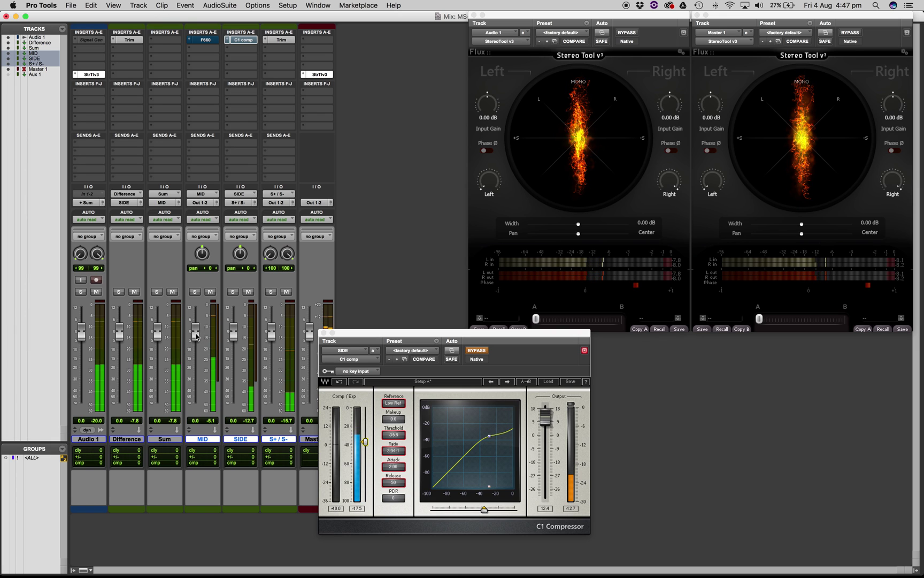
{"action": "left_click_drag", "start_coordinate": [196, 334], "coordinate": [195, 408]}
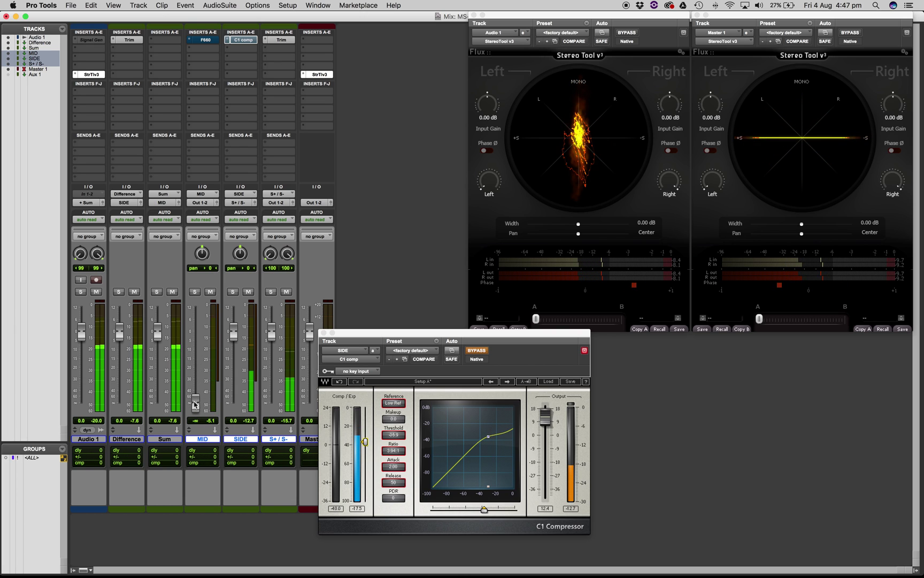
{"action": "left_click", "coordinate": [196, 405], "text": "alt"}
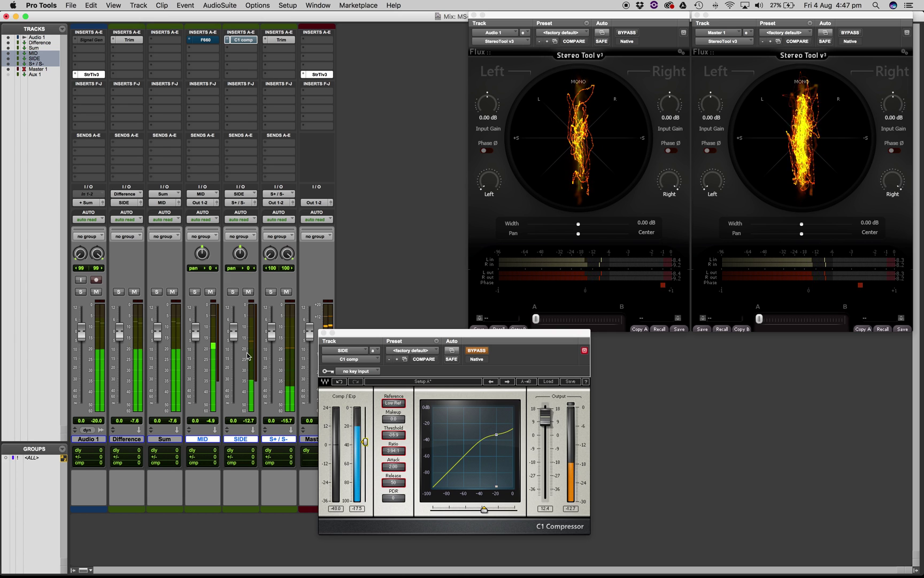
- Un-bypass the MID Fairchild 660, adjust its Input Gain, and close its window
{"action": "left_click", "coordinate": [210, 42], "text": "super"}
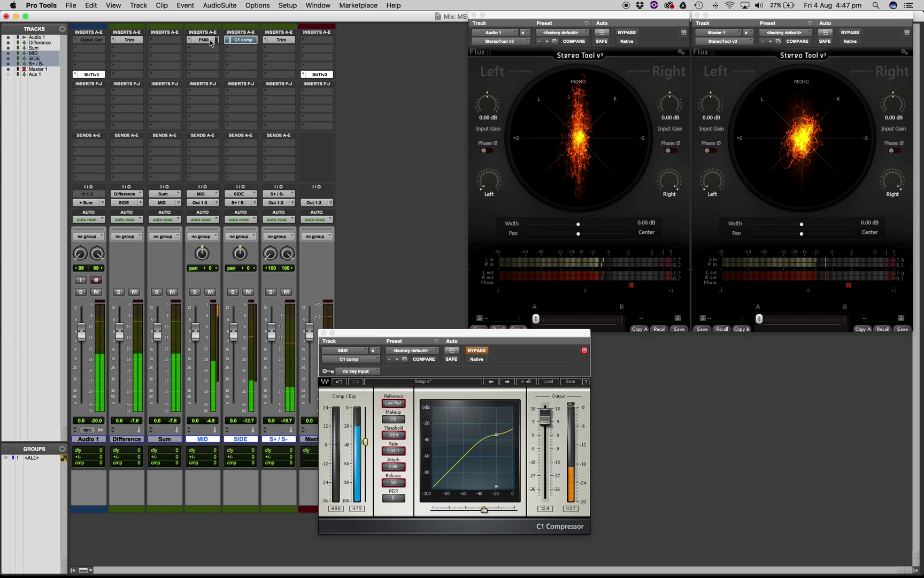
{"action": "left_click", "coordinate": [211, 43]}
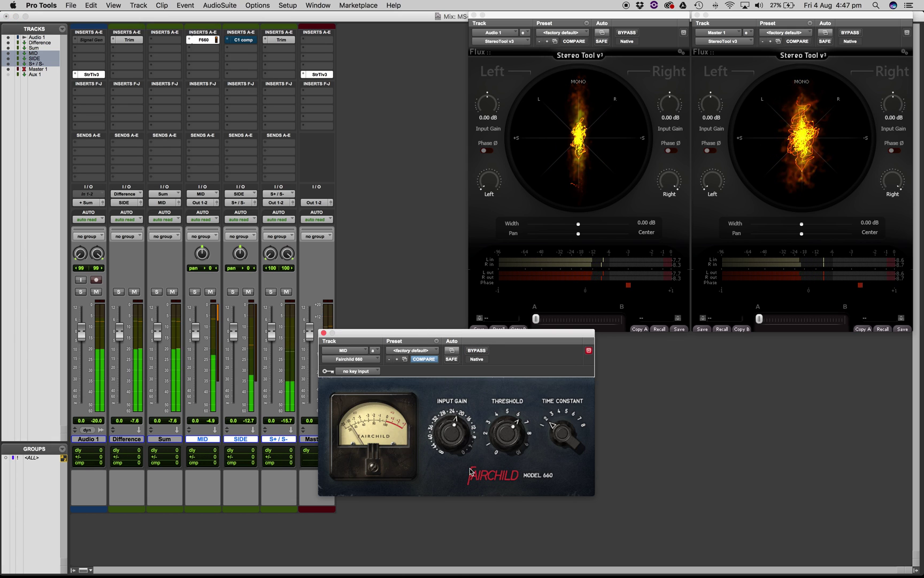
{"action": "left_click_drag", "start_coordinate": [459, 431], "coordinate": [448, 462]}
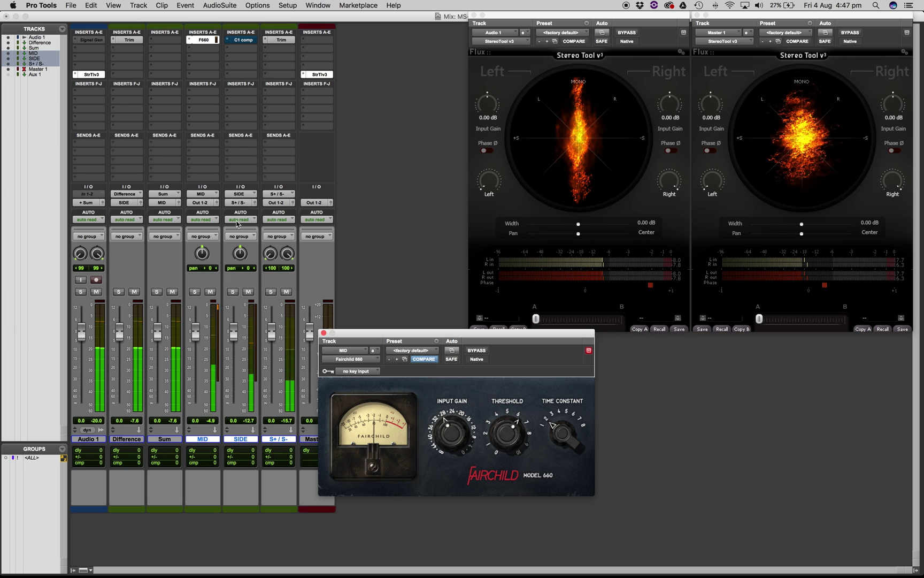
{"action": "left_click", "coordinate": [324, 334]}
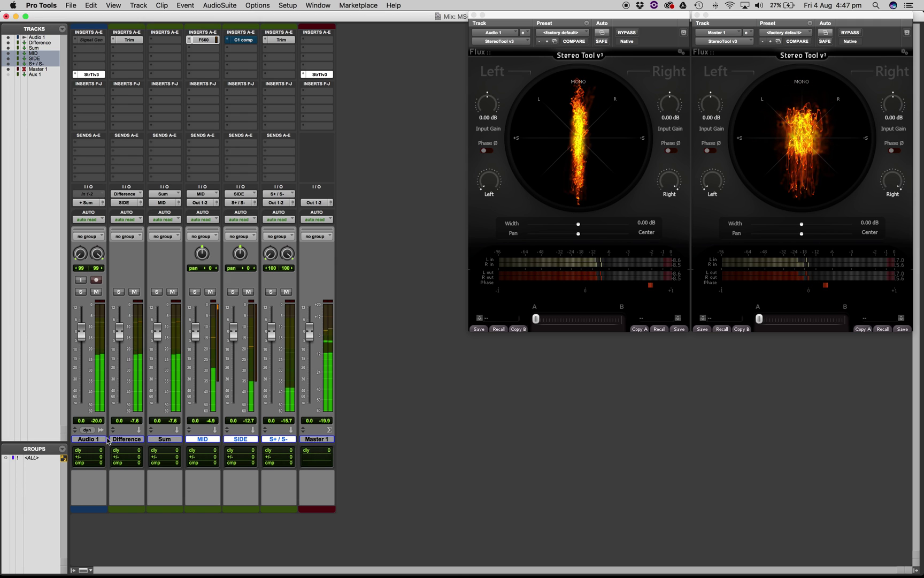
- Select the Difference through S+/S- tracks and make them hidden and inactive
{"action": "left_click", "coordinate": [141, 439], "text": "shift"}
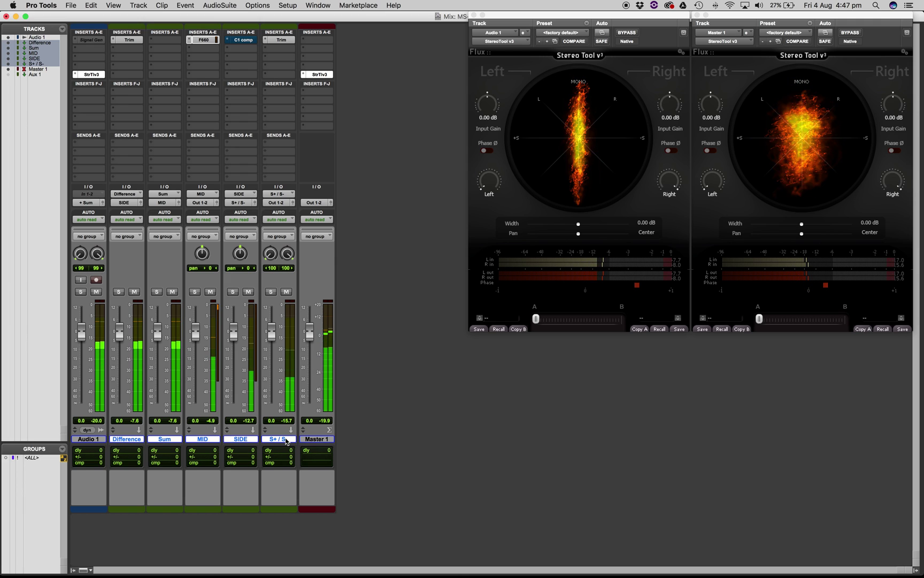
{"action": "right_click", "coordinate": [290, 439]}
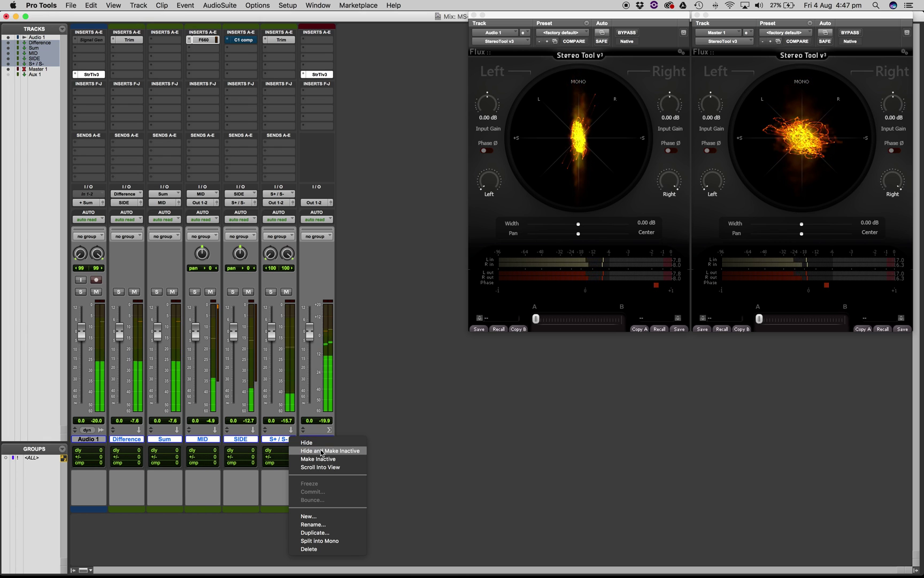
{"action": "left_click", "coordinate": [321, 451]}
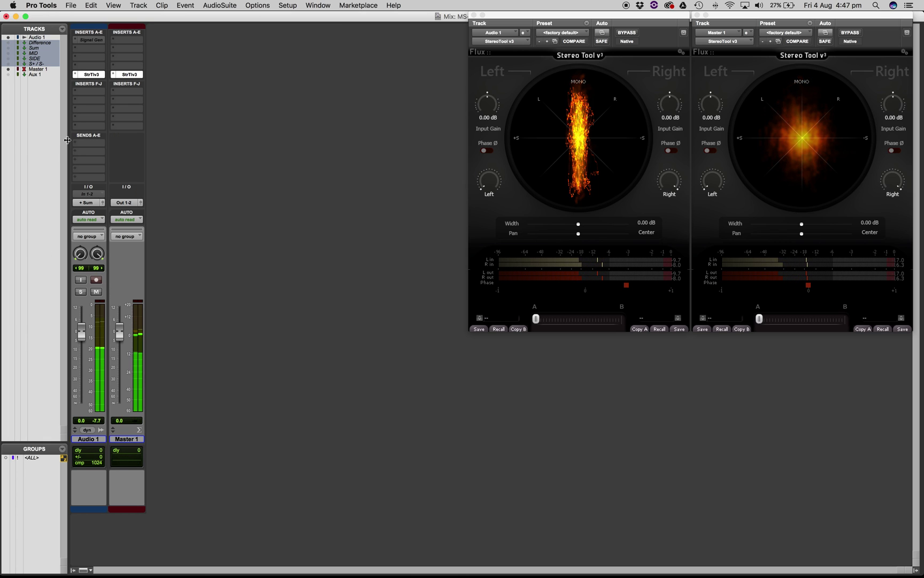
- Set Audio 1's output to Out 1-2 (Stereo)
{"action": "left_click", "coordinate": [87, 206]}
{"action": "mouse_move", "coordinate": [89, 204]}
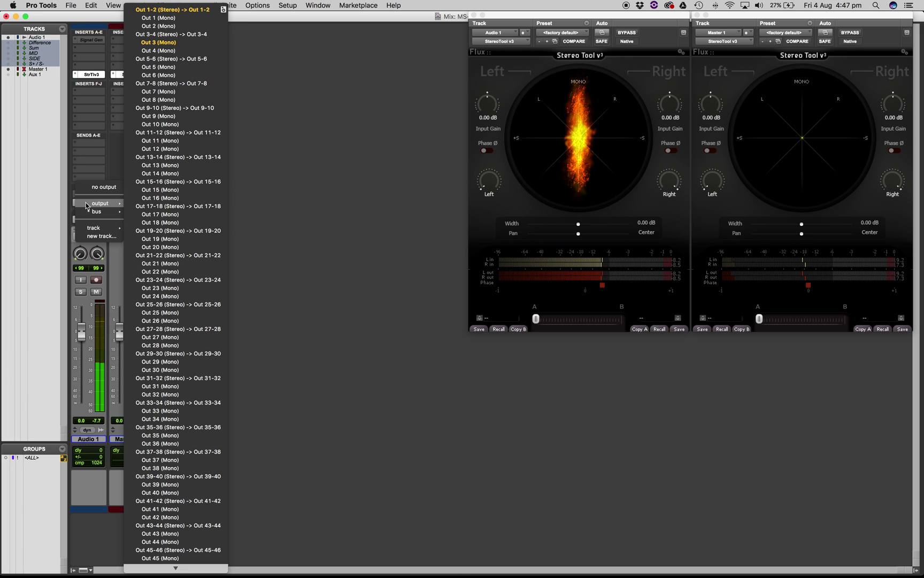
{"action": "left_click", "coordinate": [161, 9]}
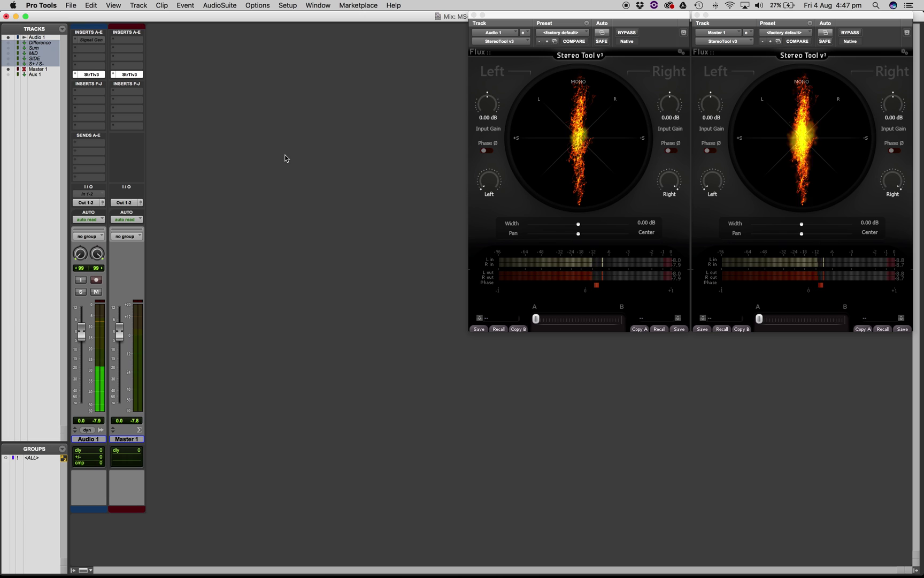
- Add Voxengo MSED (mono) as a multi-mono plug-in on Audio 1's insert A
{"action": "left_click", "coordinate": [8, 74]}
{"action": "left_click", "coordinate": [8, 74]}
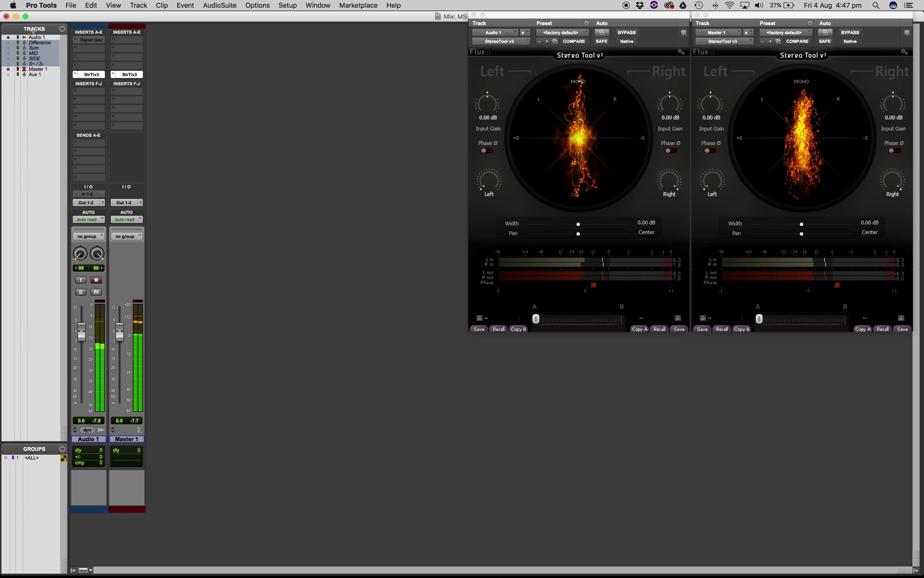
{"action": "left_click", "coordinate": [75, 41]}
{"action": "left_click", "coordinate": [106, 39]}
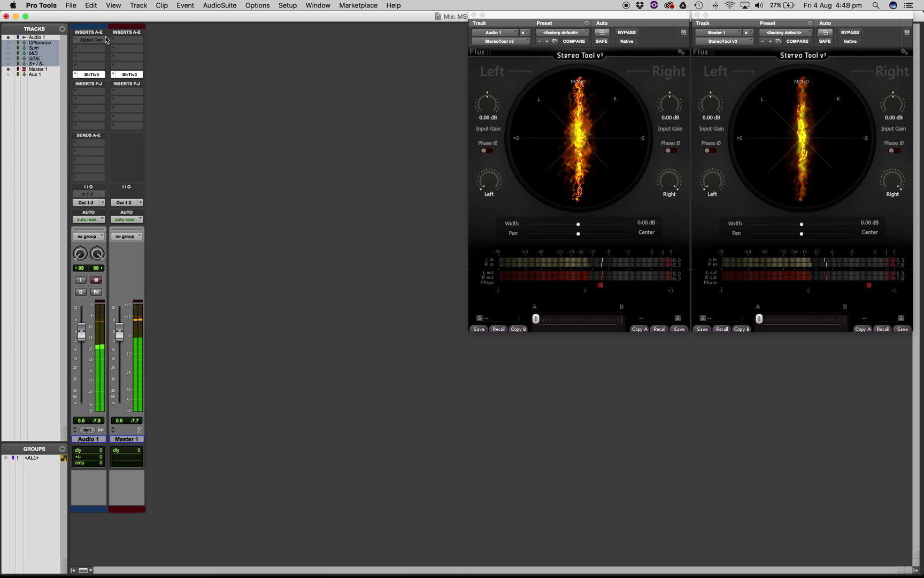
{"action": "left_click", "coordinate": [76, 41]}
{"action": "mouse_move", "coordinate": [123, 40]}
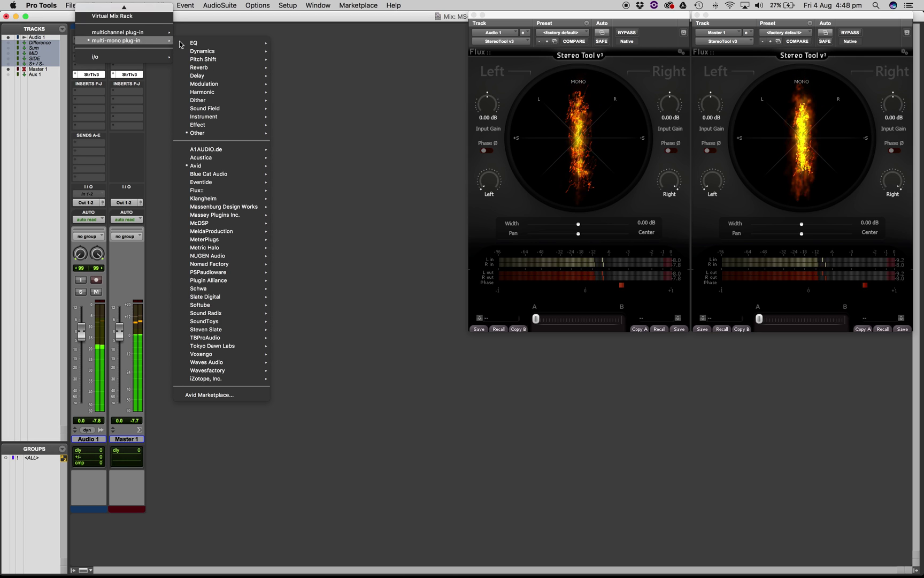
{"action": "mouse_move", "coordinate": [209, 356]}
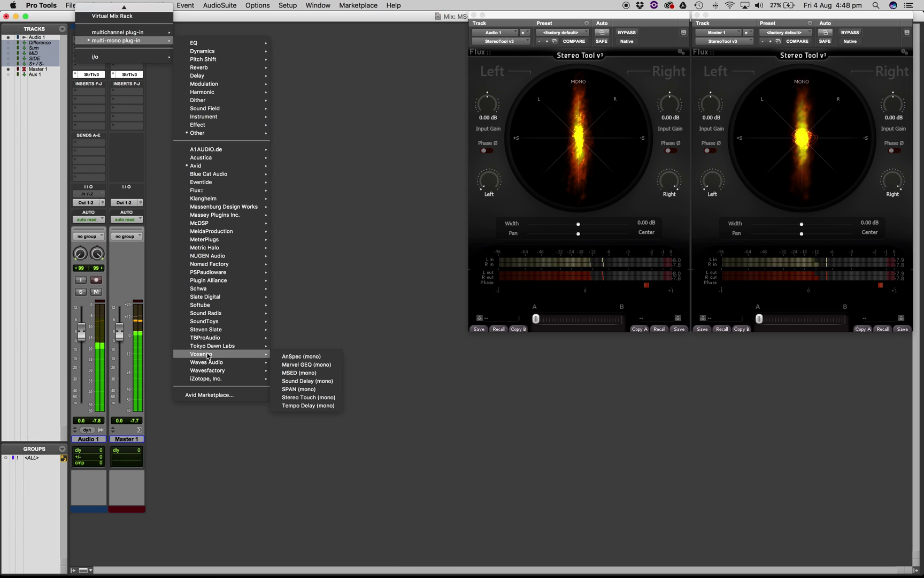
{"action": "left_click", "coordinate": [320, 373]}
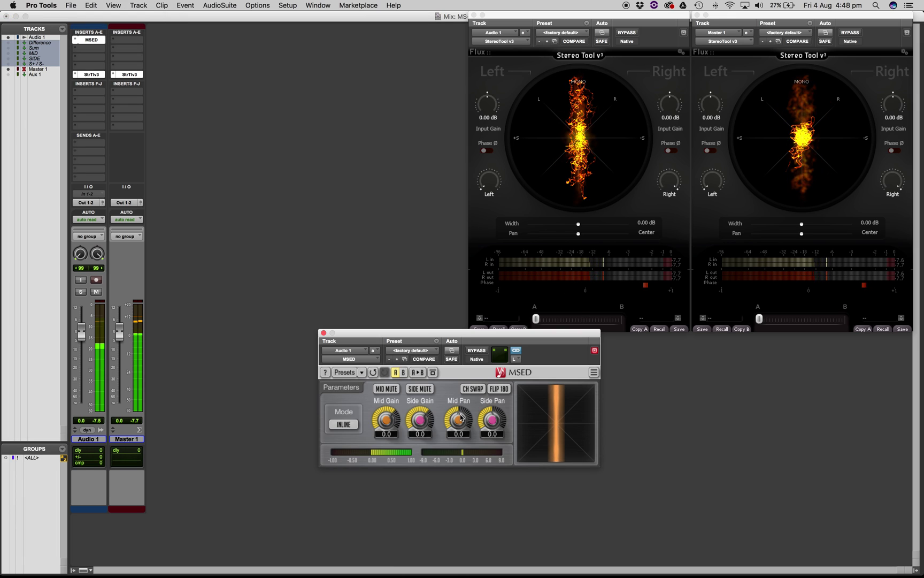
- Toggle MSED's MID MUTE and SIDE MUTE to hear each channel alone, ending with both unmuted
{"action": "left_click", "coordinate": [428, 391]}
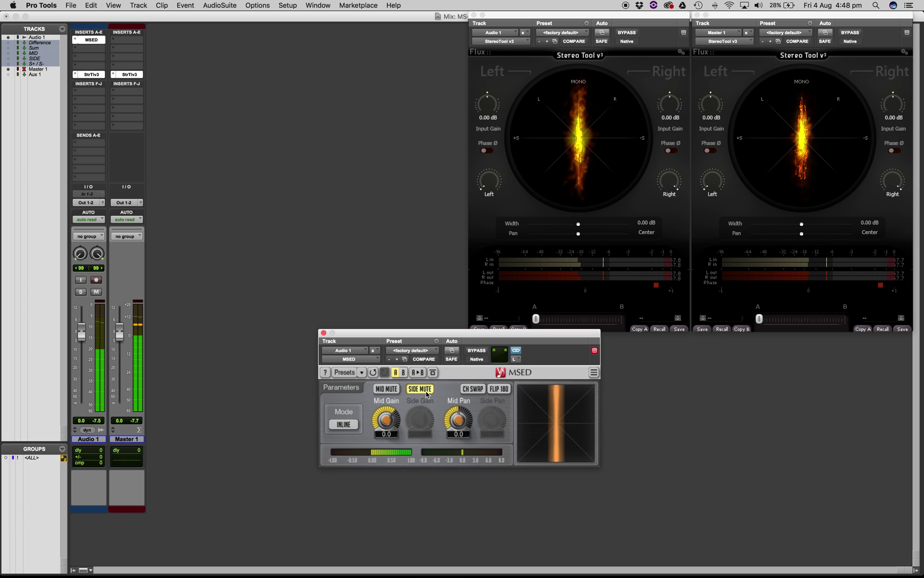
{"action": "left_click", "coordinate": [427, 391]}
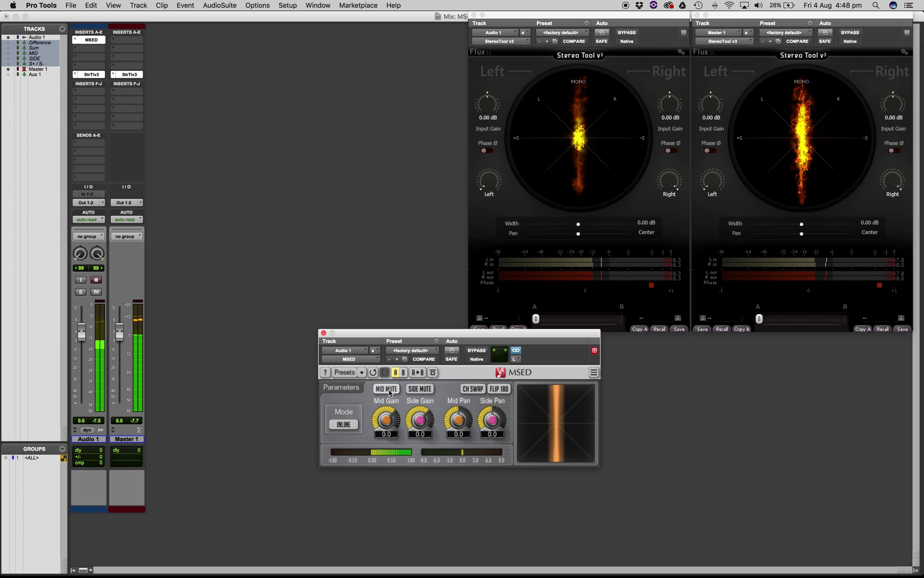
{"action": "left_click", "coordinate": [395, 394]}
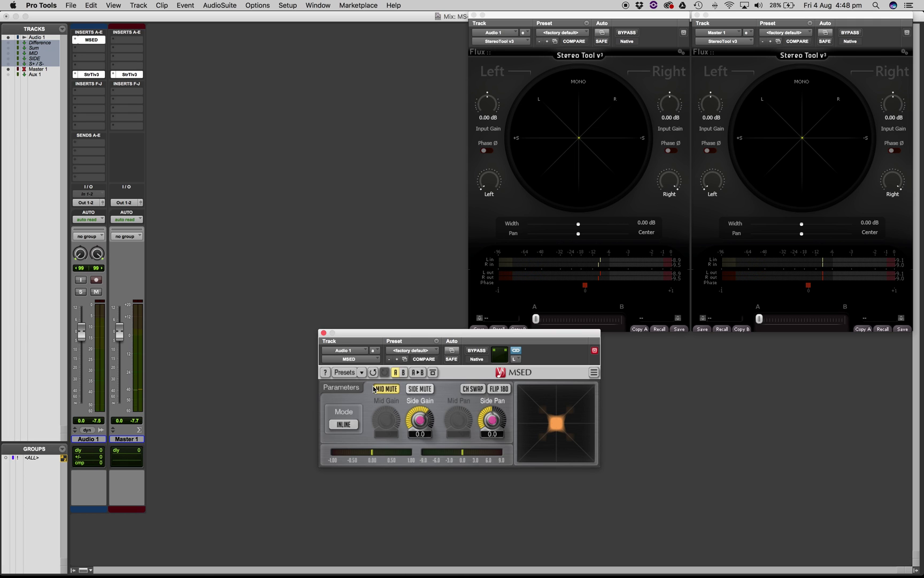
{"action": "left_click", "coordinate": [374, 387]}
{"action": "left_click", "coordinate": [422, 391]}
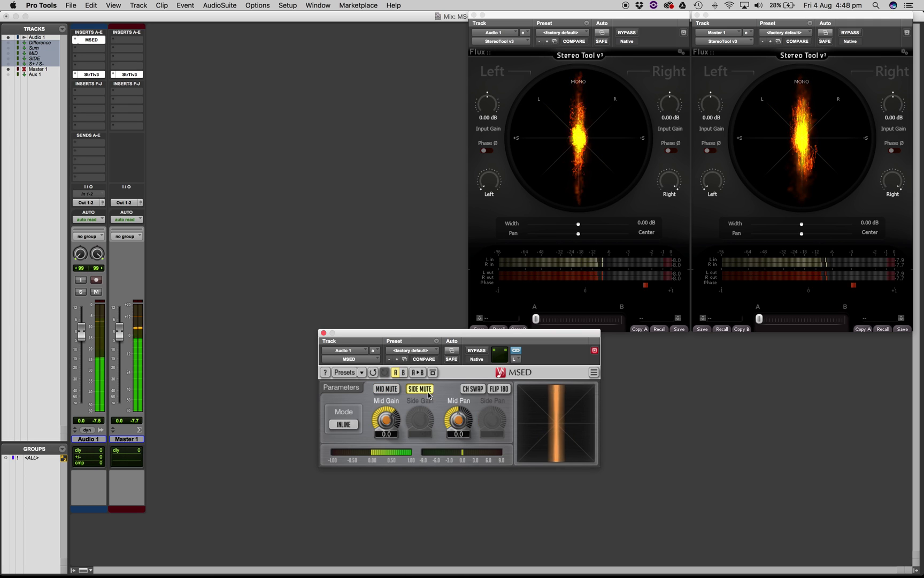
{"action": "left_click", "coordinate": [428, 392]}
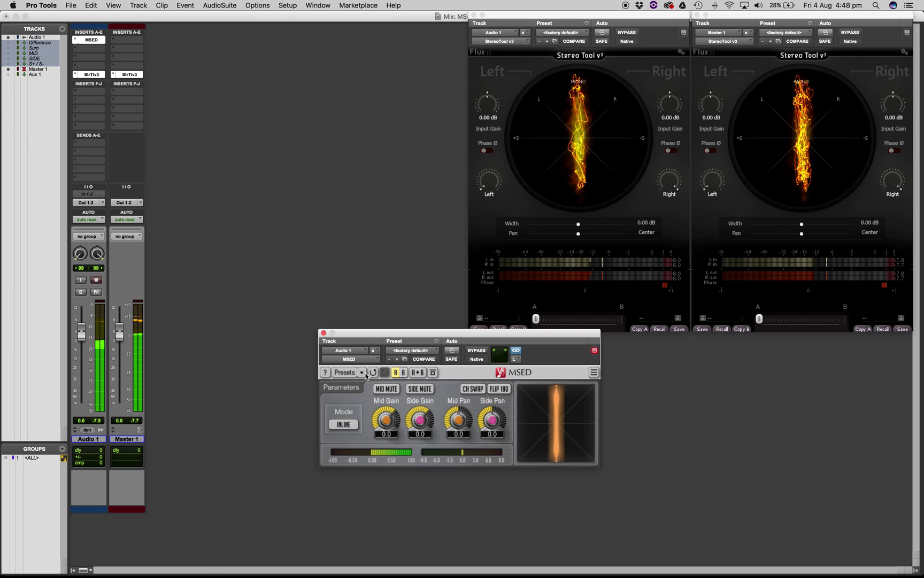
- Set MSED's mode to DECODE and toggle BYPASS to compare the sound
{"action": "left_click", "coordinate": [351, 425]}
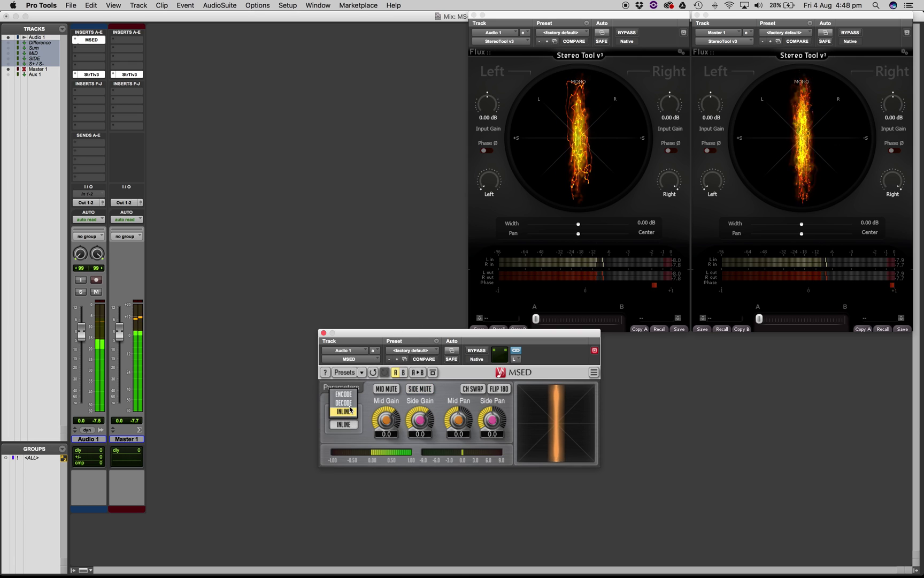
{"action": "left_click", "coordinate": [349, 408]}
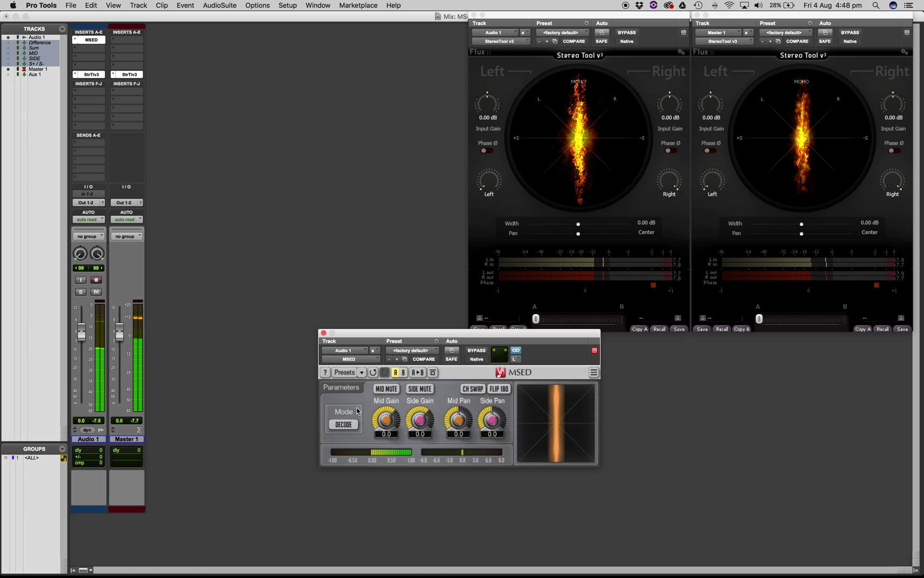
{"action": "left_click", "coordinate": [477, 353]}
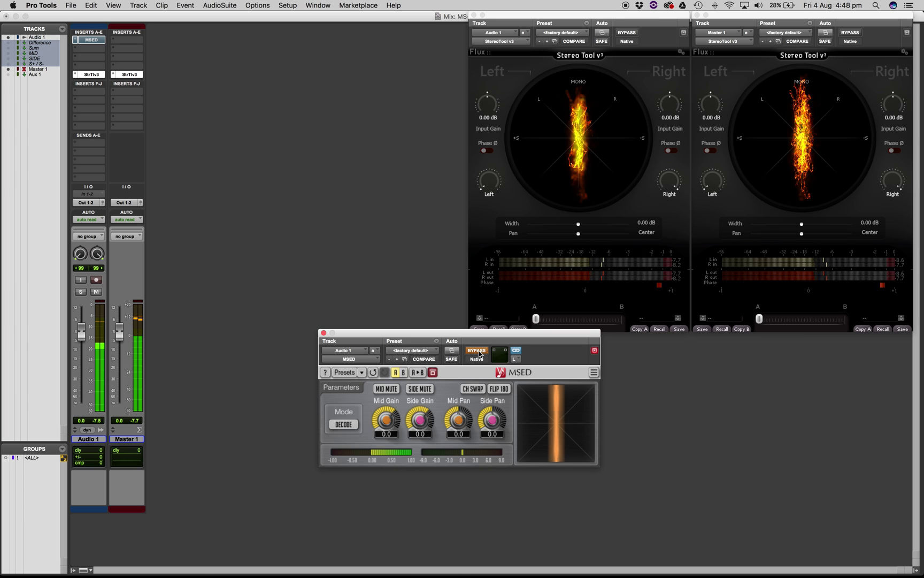
- Re-enable MSED, then set Audio 1's insert A to no insert
{"action": "left_click", "coordinate": [476, 350]}
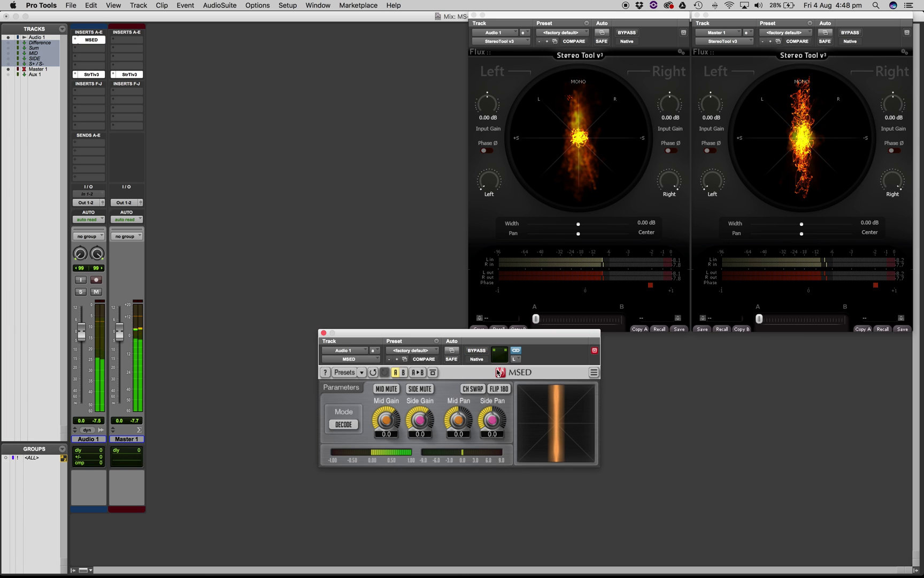
{"action": "left_click", "coordinate": [357, 360]}
{"action": "left_click", "coordinate": [367, 319]}
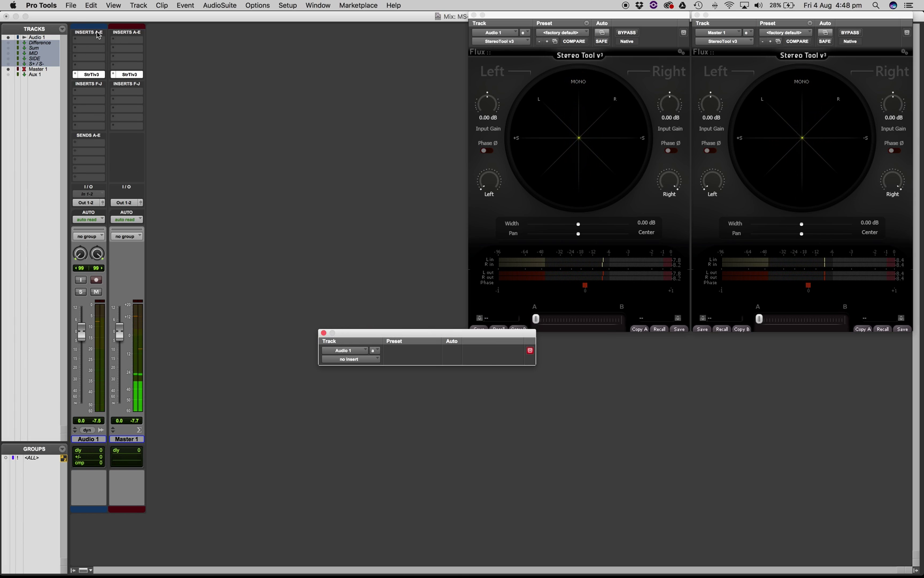
- Move StrTlv3 to inserts F-J and add a pink-noise Signal Generator on insert A
{"action": "left_click_drag", "start_coordinate": [92, 76], "coordinate": [91, 127]}
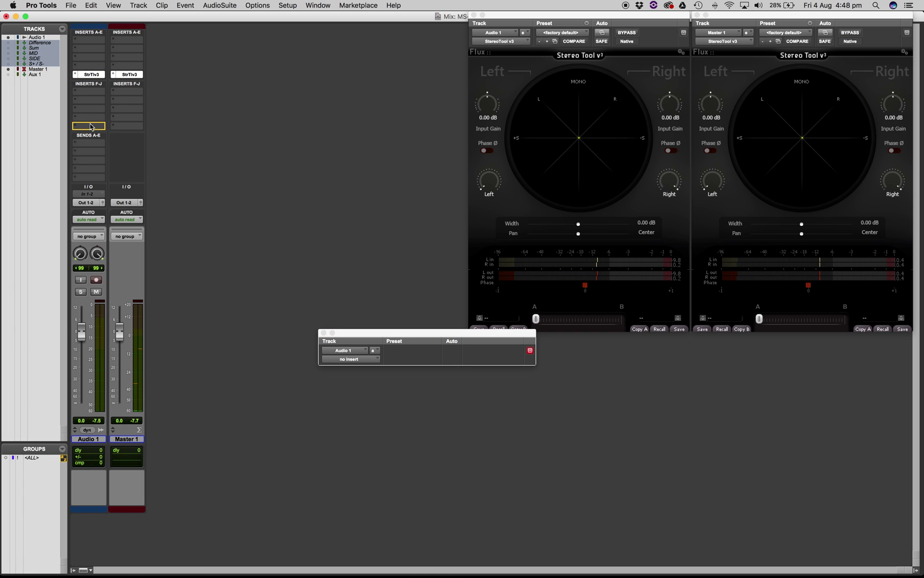
{"action": "left_click", "coordinate": [88, 40]}
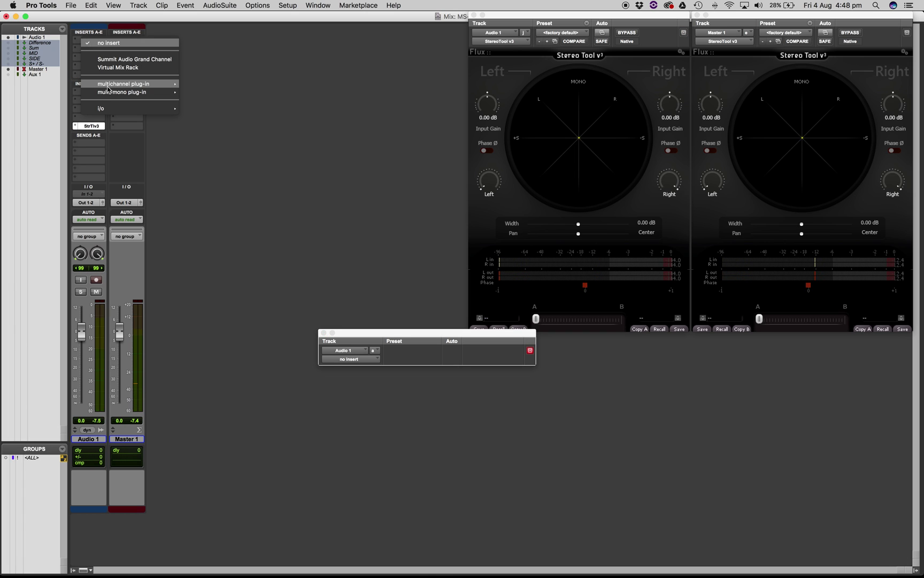
{"action": "mouse_move", "coordinate": [123, 92]}
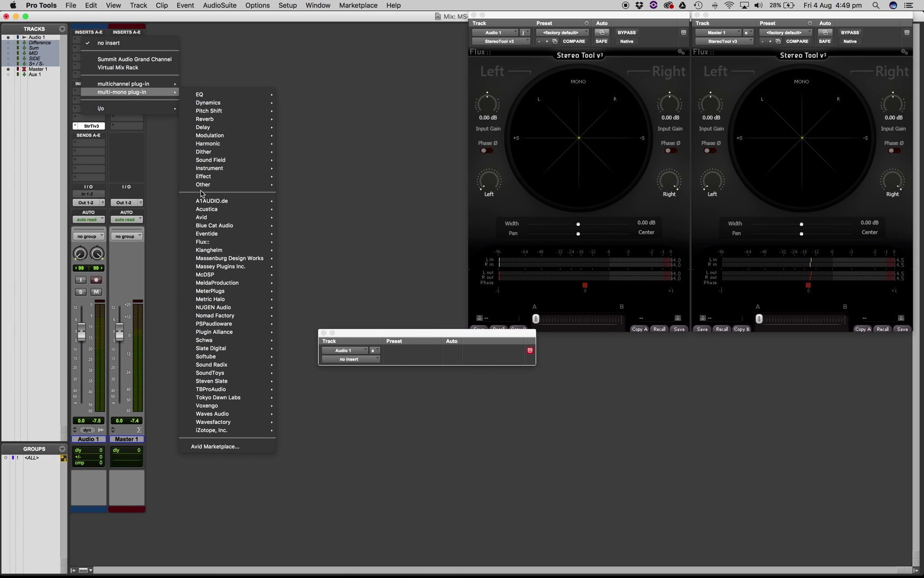
{"action": "mouse_move", "coordinate": [202, 187]}
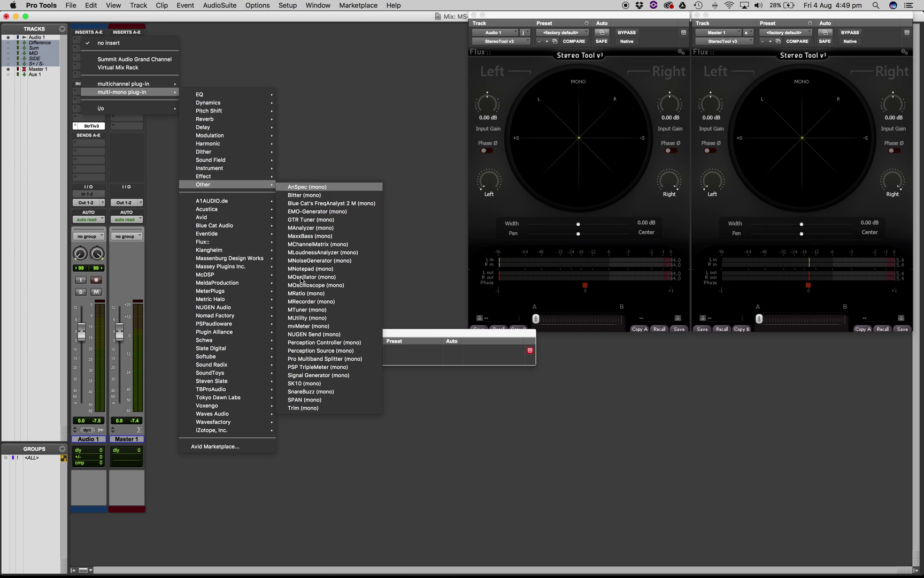
{"action": "left_click", "coordinate": [303, 375]}
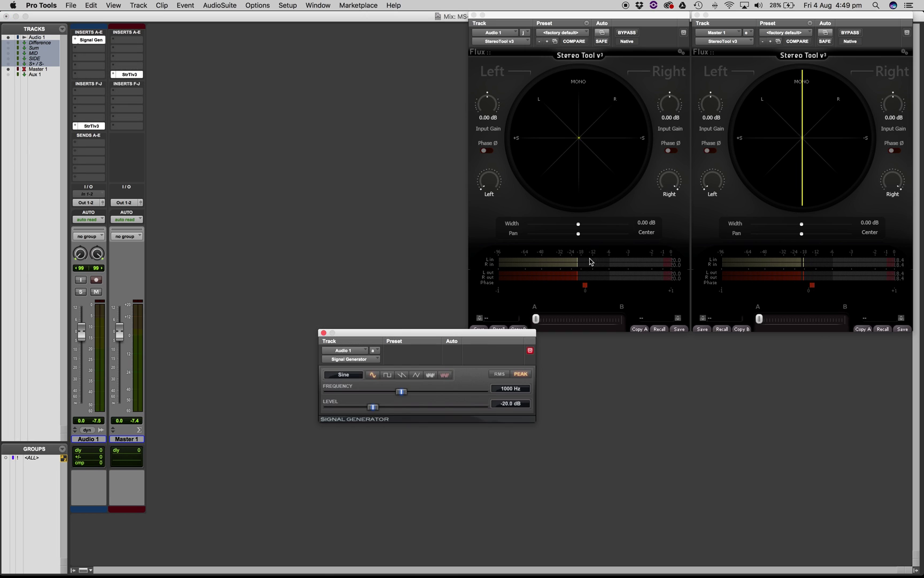
{"action": "left_click", "coordinate": [445, 374]}
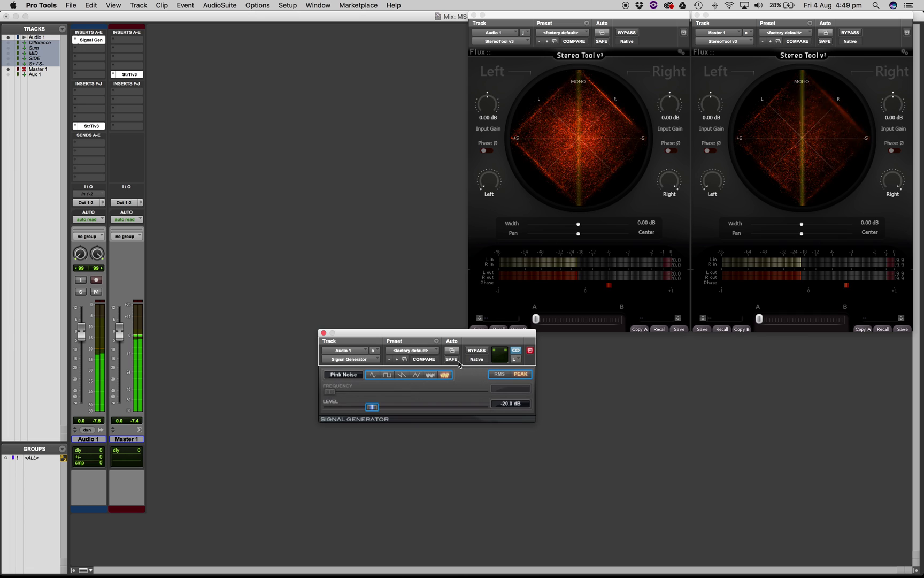
- Insert the multichannel Voxengo MSED plug-in after the Signal Generator on Audio 1
{"action": "left_click", "coordinate": [78, 60]}
{"action": "mouse_move", "coordinate": [133, 101]}
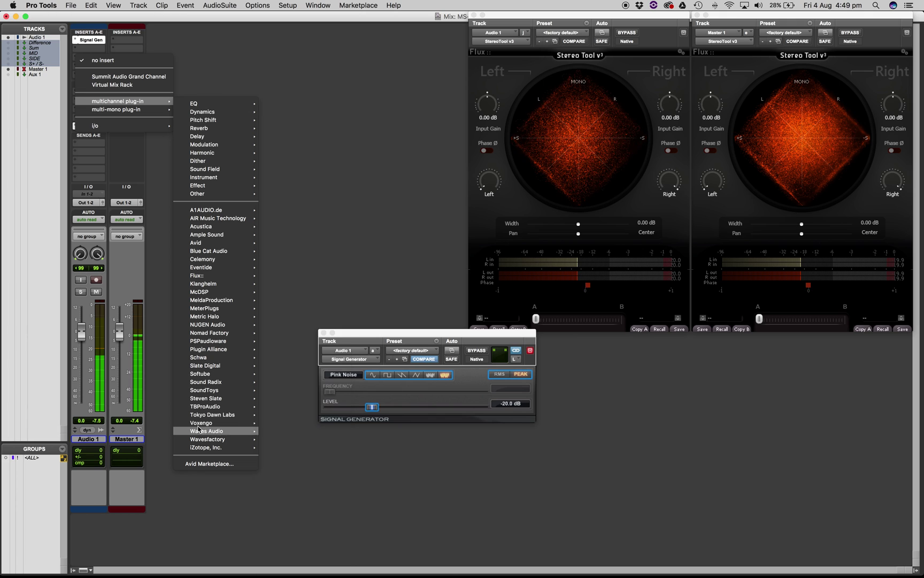
{"action": "mouse_move", "coordinate": [198, 428]}
{"action": "left_click", "coordinate": [289, 440]}
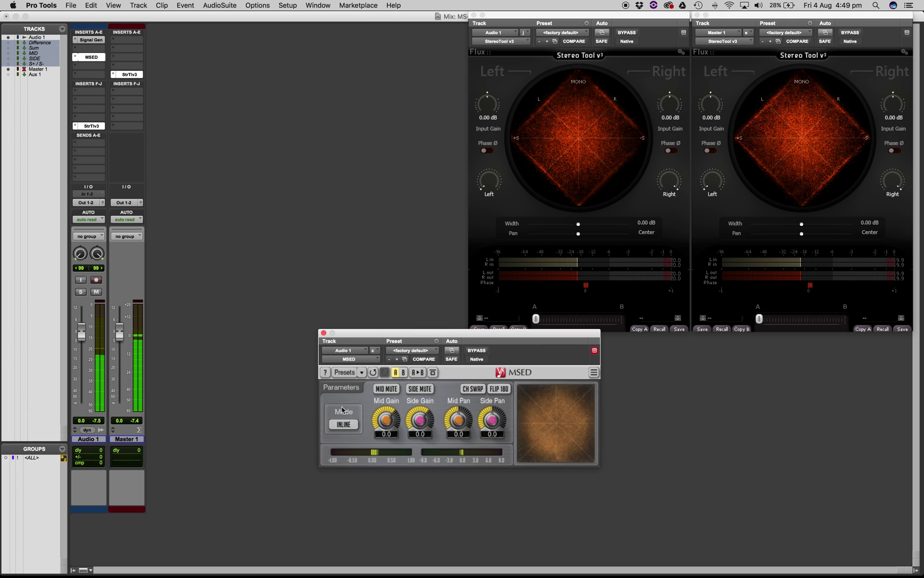
- Audition by muting and unmuting side then mid, and set MSED Mode to Decode
{"action": "left_click", "coordinate": [431, 389]}
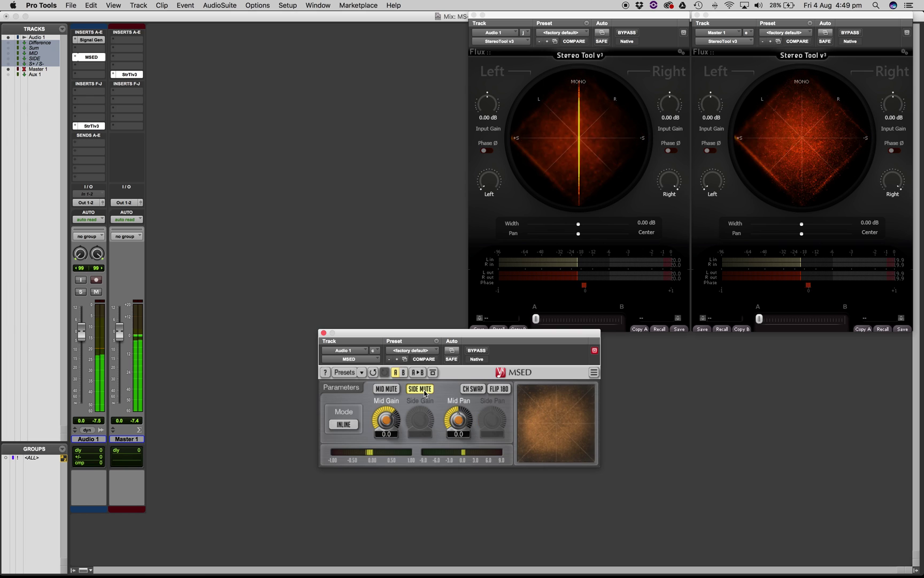
{"action": "left_click", "coordinate": [428, 389]}
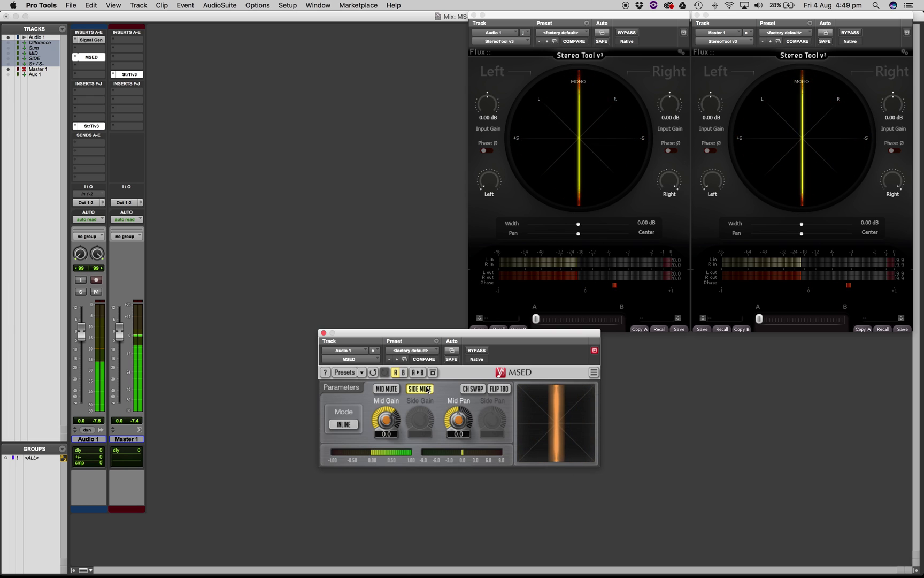
{"action": "left_click", "coordinate": [386, 389]}
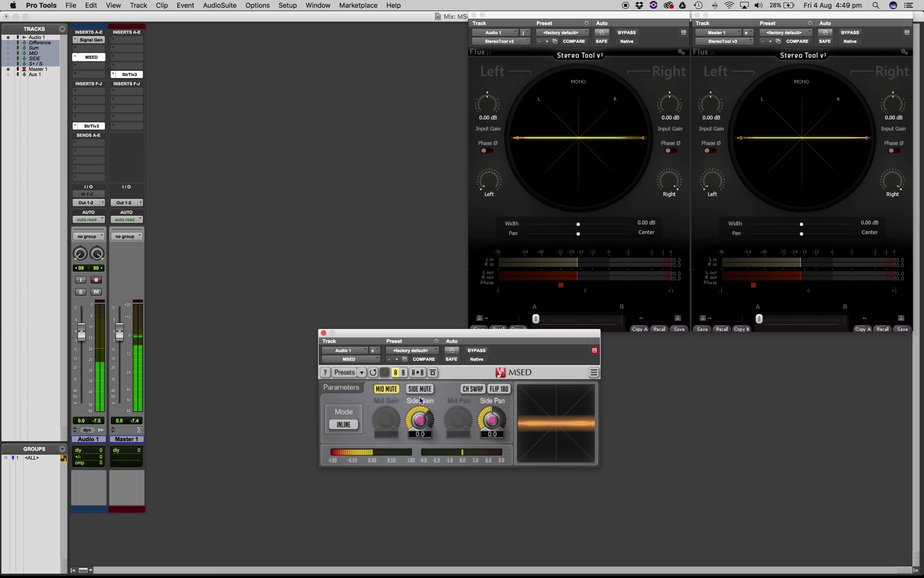
{"action": "left_click", "coordinate": [389, 390]}
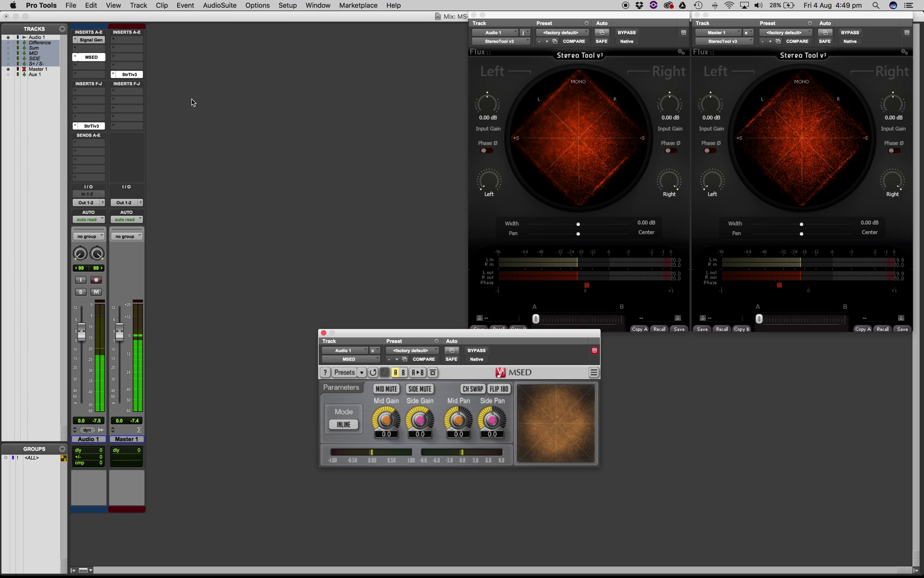
{"action": "left_click", "coordinate": [343, 423]}
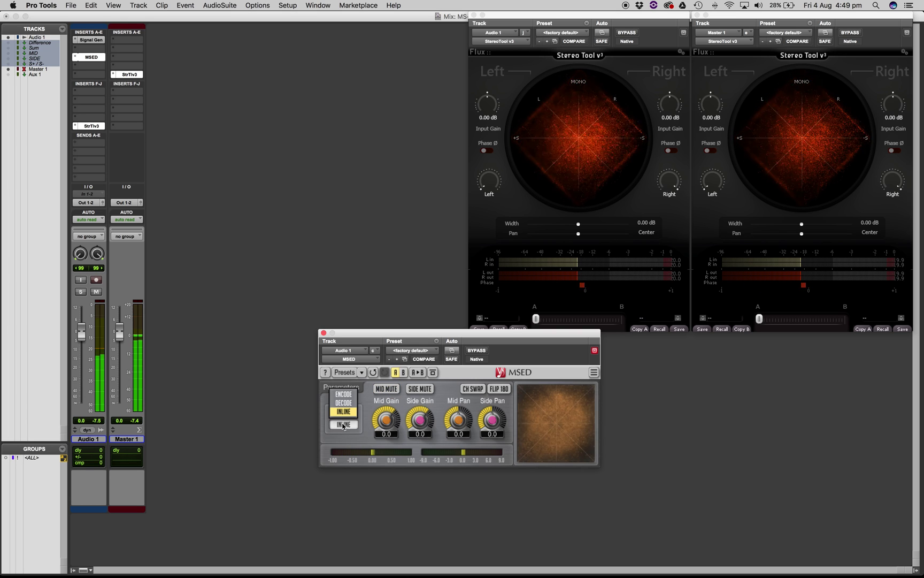
{"action": "left_click", "coordinate": [343, 402]}
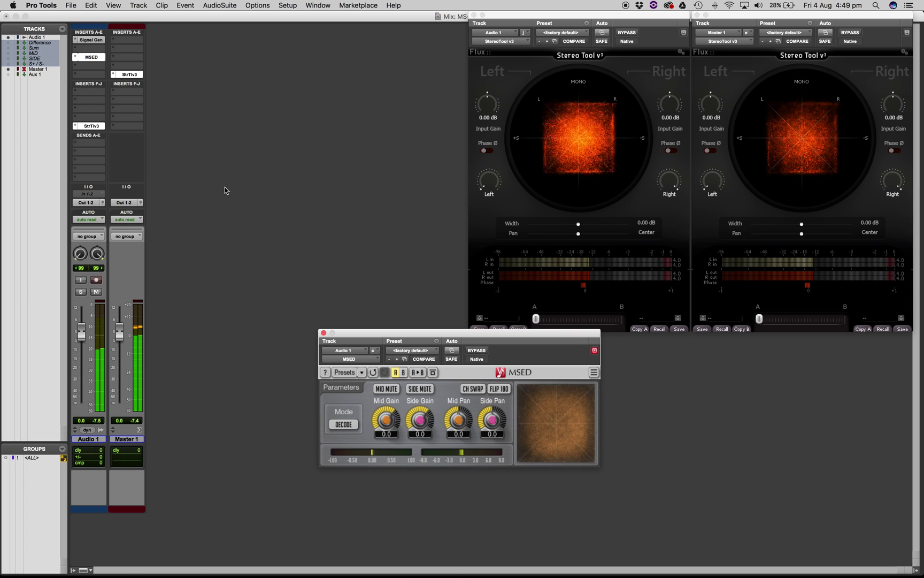
- Duplicate MSED into the insert below and set that instance to Encode mode
{"action": "left_click", "coordinate": [92, 68]}
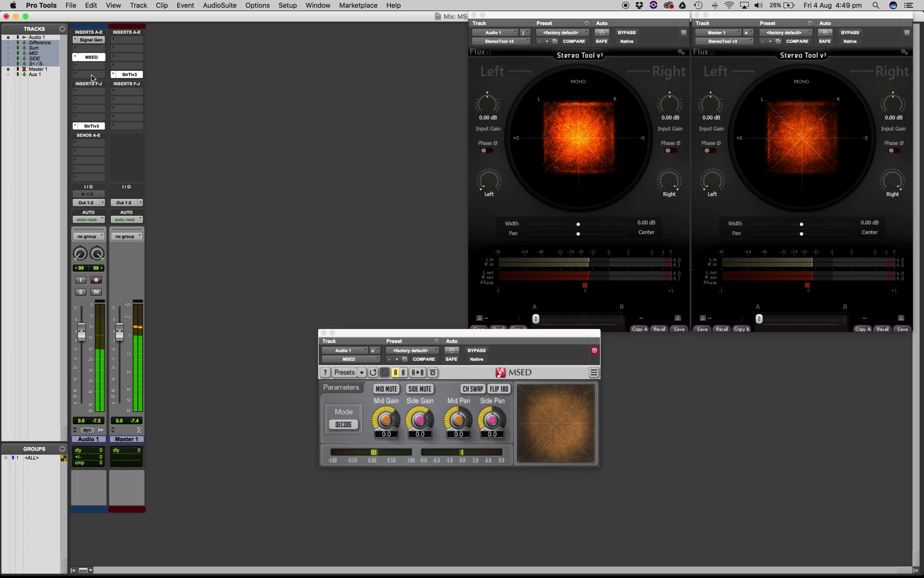
{"action": "left_click_drag", "start_coordinate": [95, 80], "coordinate": [93, 76]}
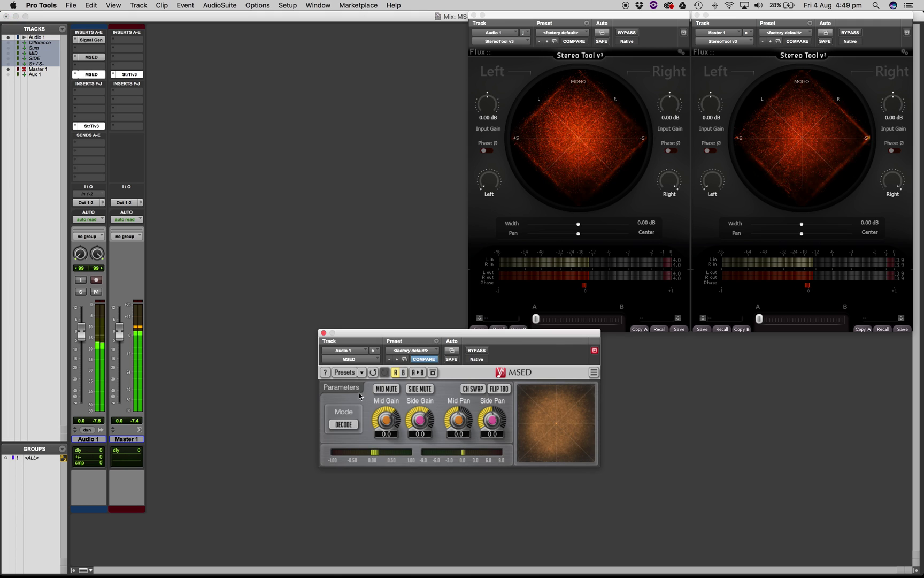
{"action": "left_click", "coordinate": [343, 424]}
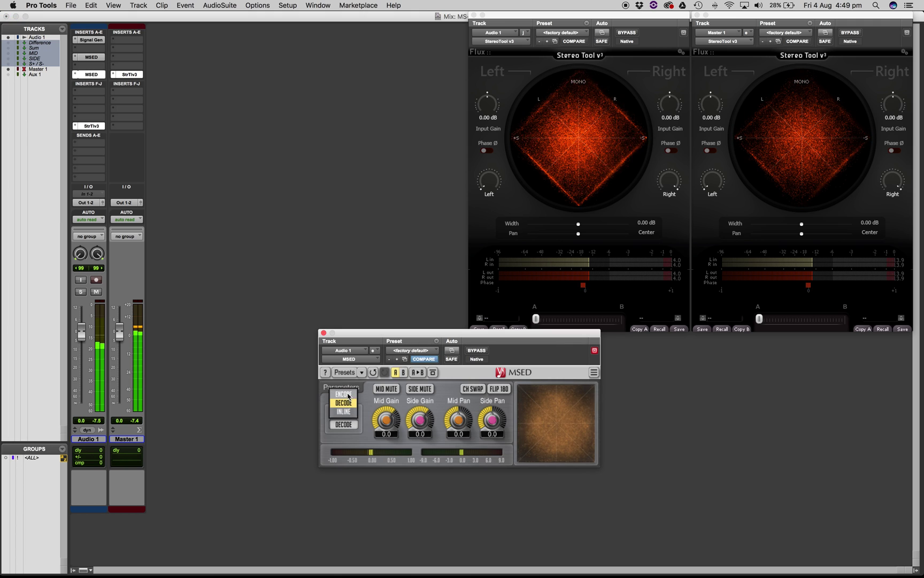
{"action": "left_click", "coordinate": [347, 394]}
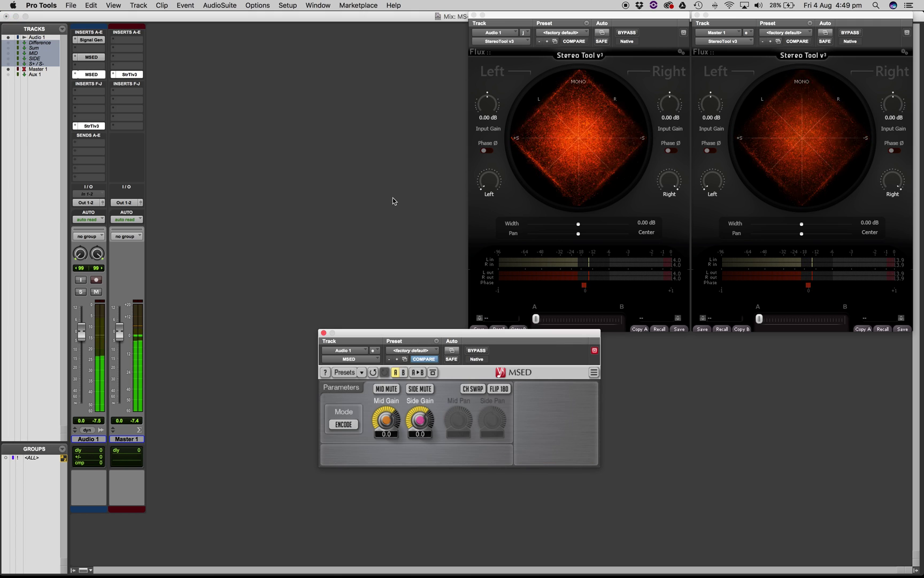
- Compare the decoding and encoding MSED instances, then bring up plug-ins for the empty slot between them
{"action": "left_click", "coordinate": [92, 74]}
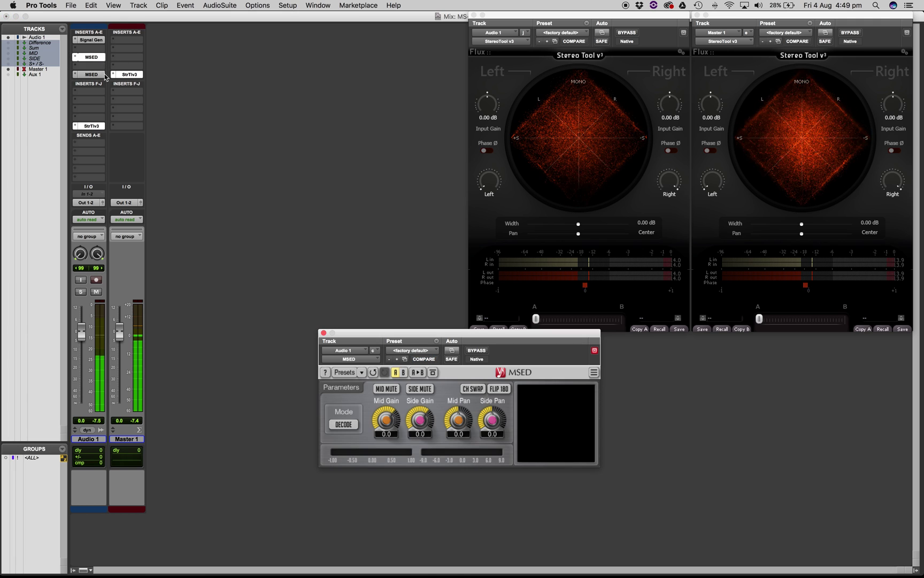
{"action": "left_click", "coordinate": [97, 58]}
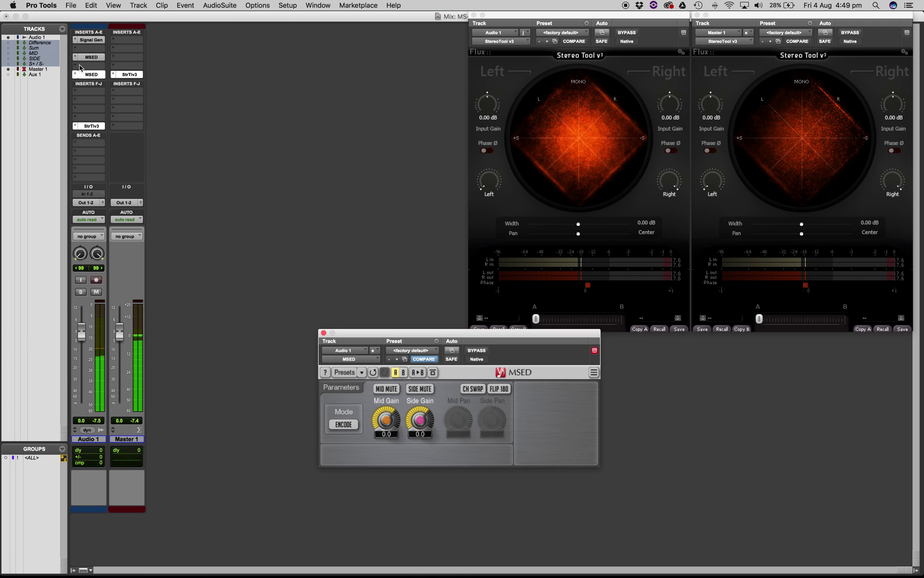
{"action": "left_click", "coordinate": [78, 66]}
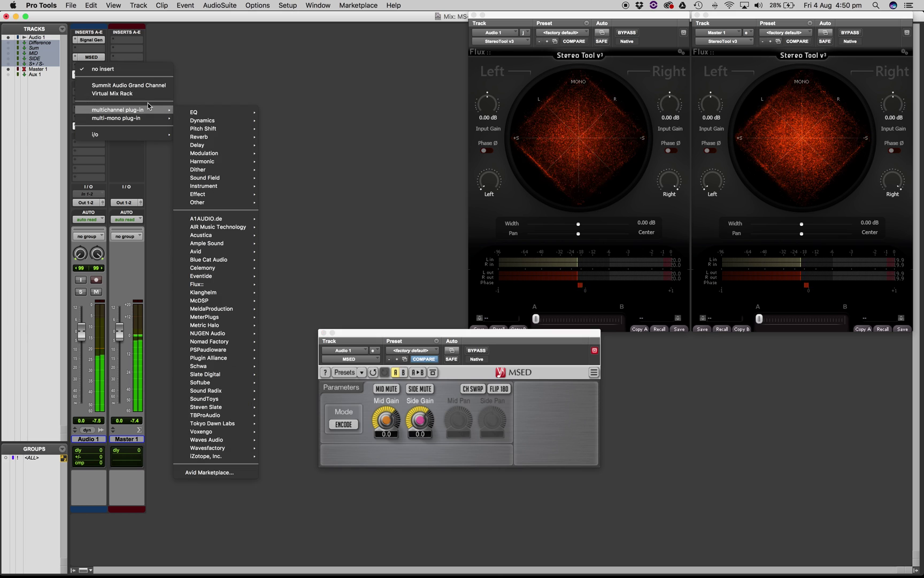
- Insert a multi-mono EQ3 7-Band between the MSEDs and position its window beside the mixer
{"action": "mouse_move", "coordinate": [133, 118]}
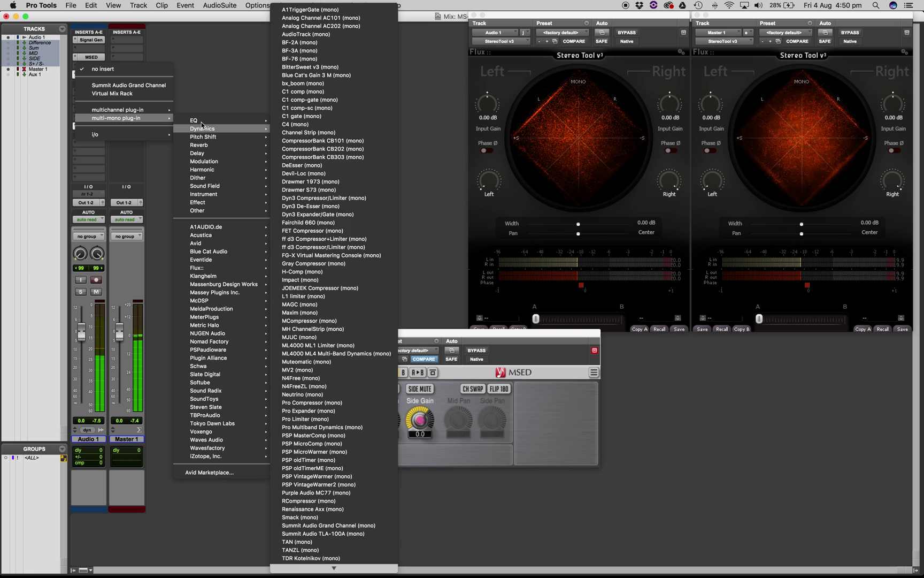
{"action": "mouse_move", "coordinate": [203, 121]}
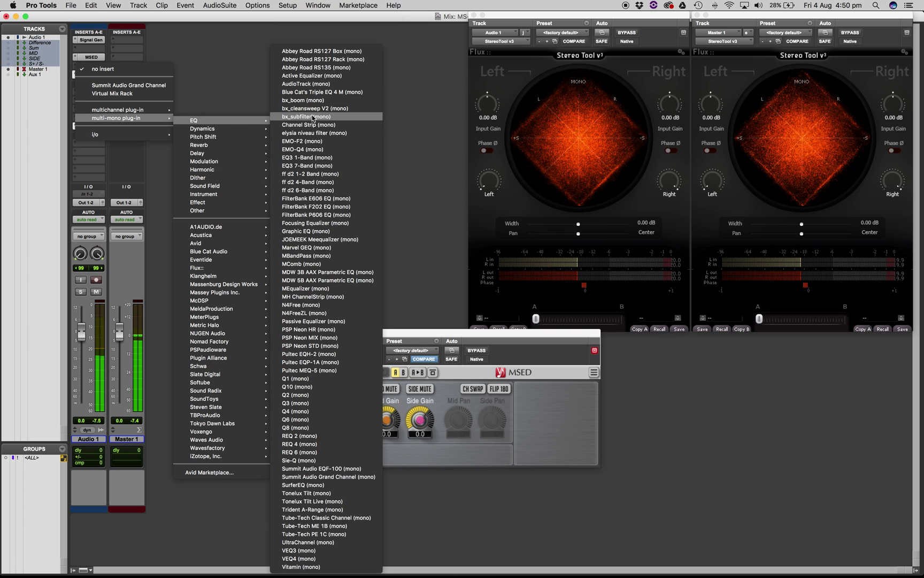
{"action": "left_click", "coordinate": [318, 168]}
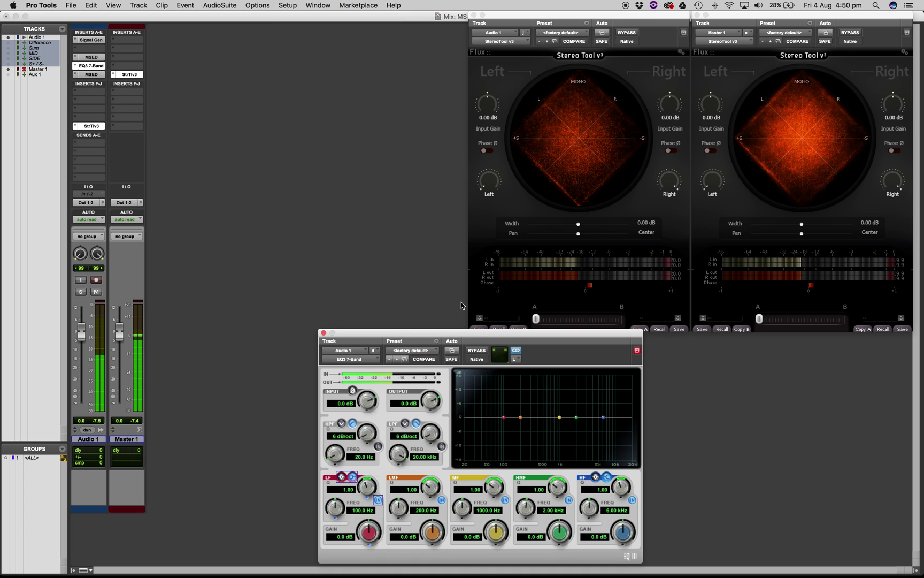
{"action": "left_click_drag", "start_coordinate": [452, 335], "coordinate": [271, 84]}
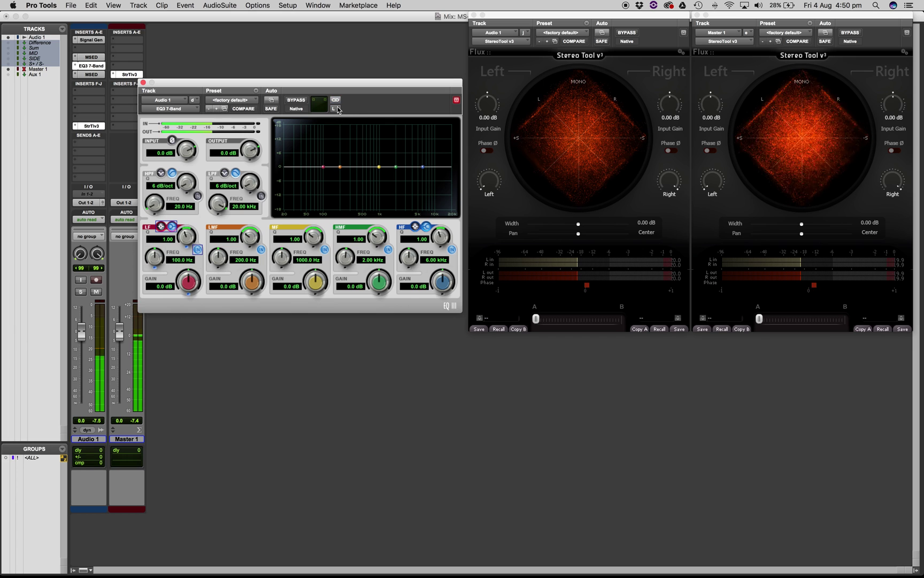
- On the right channel, enable the high-pass at about 146.6 Hz and boost HF +2.6 dB
{"action": "left_click", "coordinate": [338, 110]}
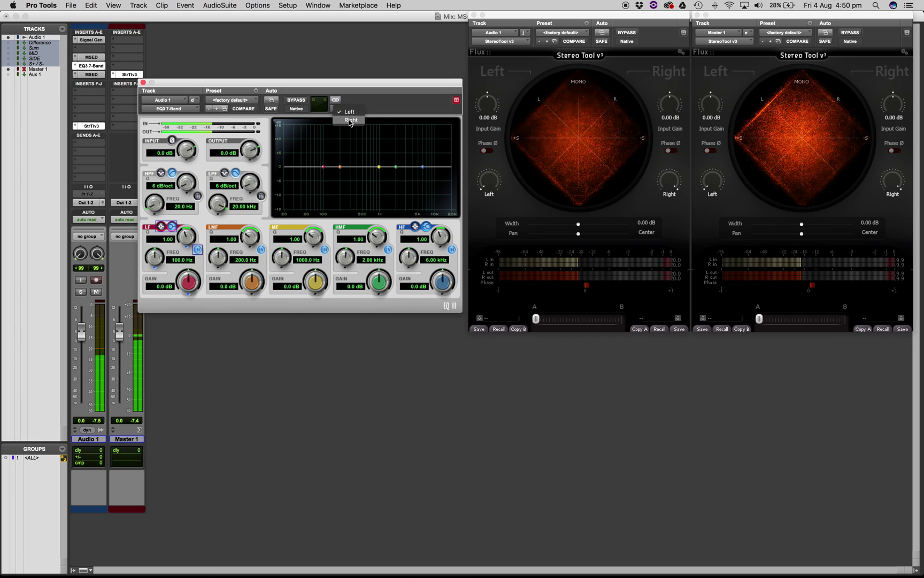
{"action": "left_click", "coordinate": [342, 121]}
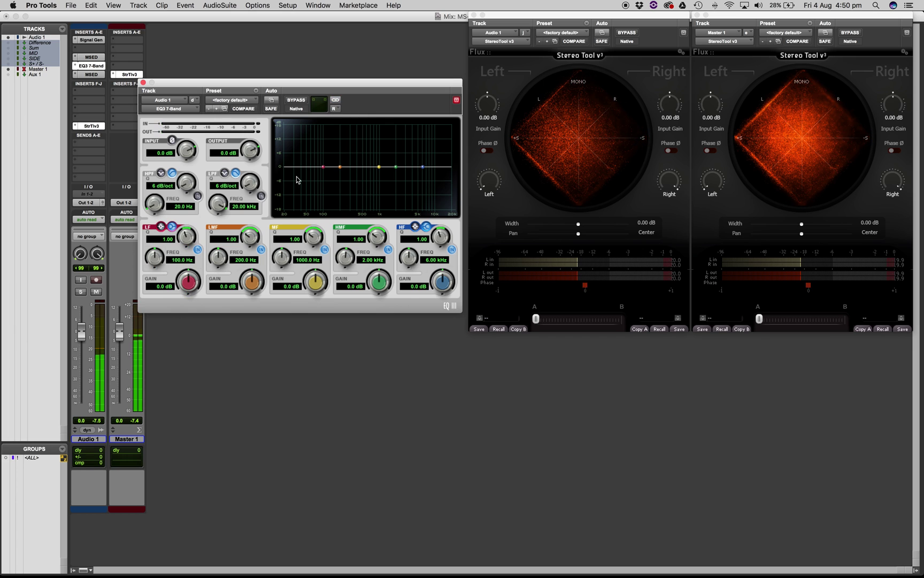
{"action": "left_click", "coordinate": [197, 195]}
{"action": "left_click_drag", "start_coordinate": [162, 207], "coordinate": [166, 138]}
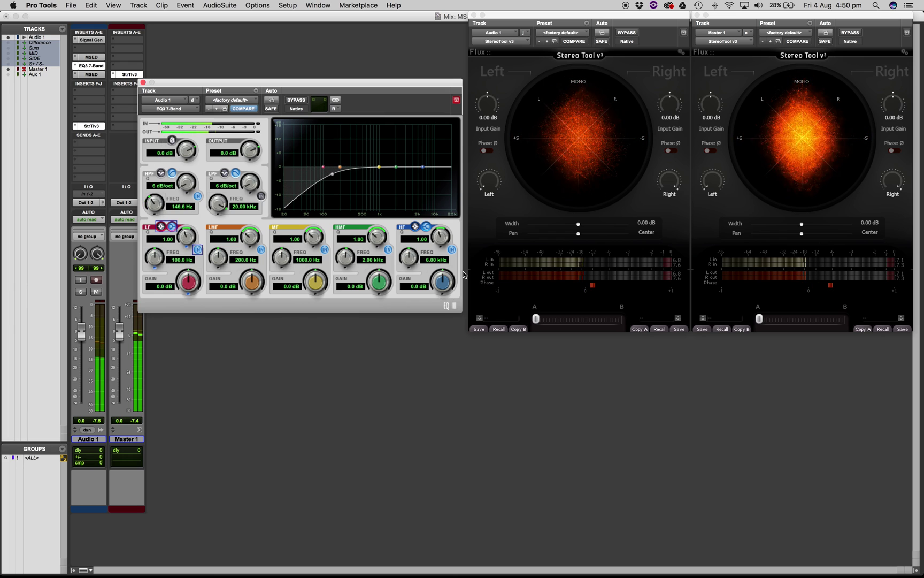
{"action": "mouse_move", "coordinate": [447, 279]}
{"action": "left_mouse_down"}
{"action": "mouse_move", "coordinate": [451, 267]}
{"action": "mouse_move", "coordinate": [438, 271]}
{"action": "left_mouse_up"}
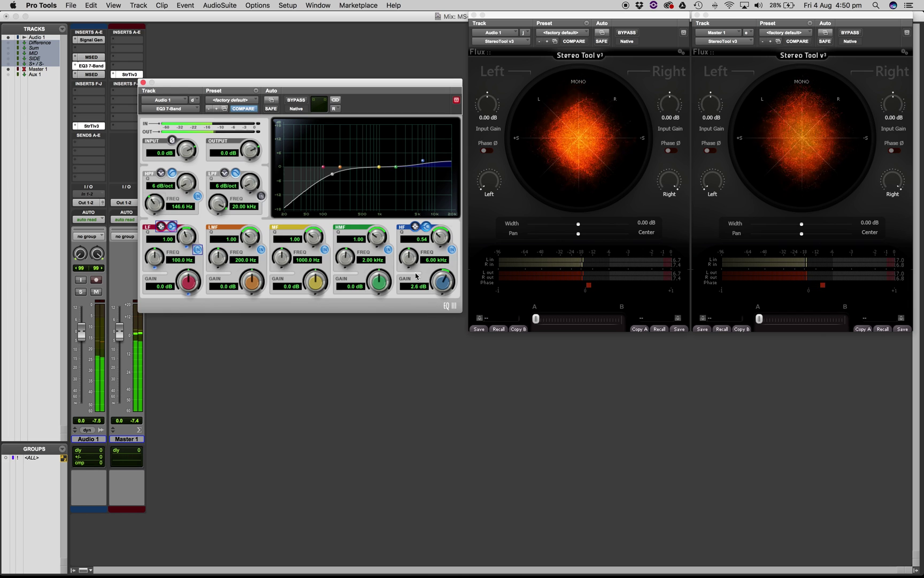
- On the left channel, raise LF gain to +0.7 dB and MF to +1.3 dB
{"action": "left_click", "coordinate": [335, 109]}
{"action": "left_click", "coordinate": [354, 122]}
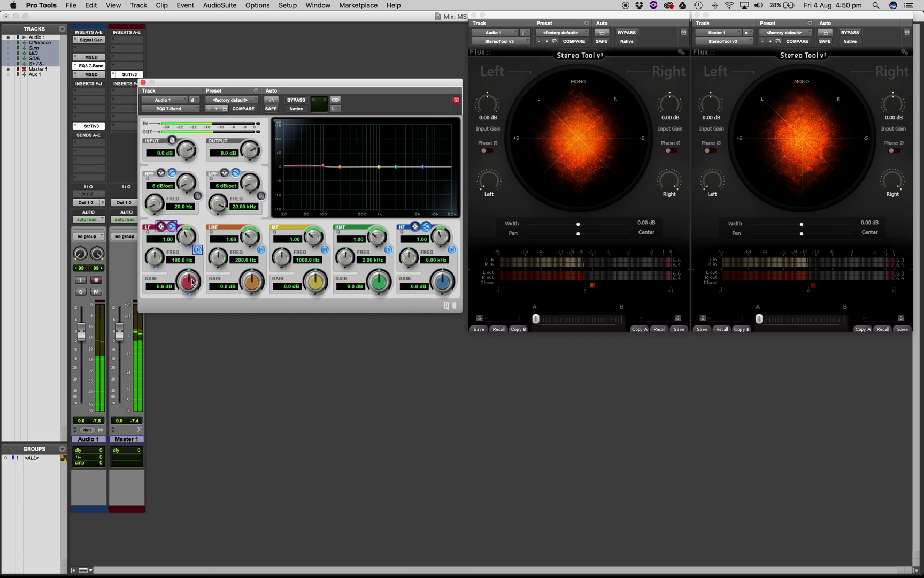
{"action": "left_click_drag", "start_coordinate": [192, 283], "coordinate": [191, 278]}
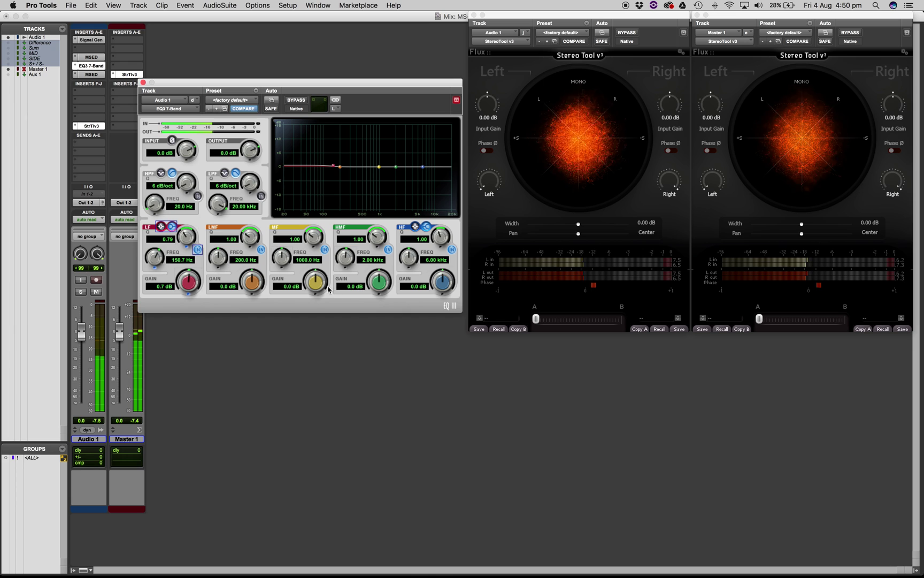
{"action": "left_click_drag", "start_coordinate": [321, 285], "coordinate": [324, 280]}
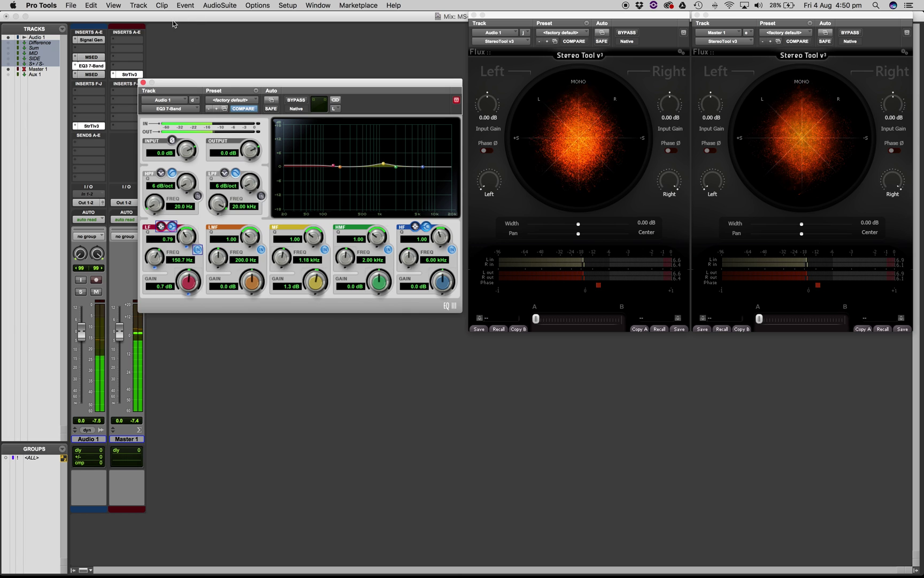
- Deactivate the Signal Gen insert and turn the left EQ channel's output down to -20 dB
{"action": "left_click", "coordinate": [96, 42]}
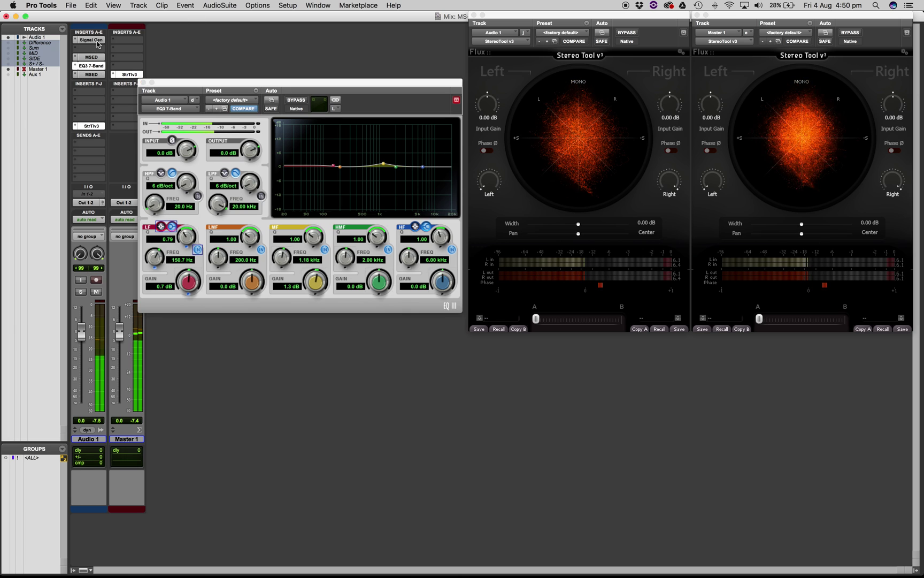
{"action": "left_click", "coordinate": [101, 41], "text": "ctrl+super"}
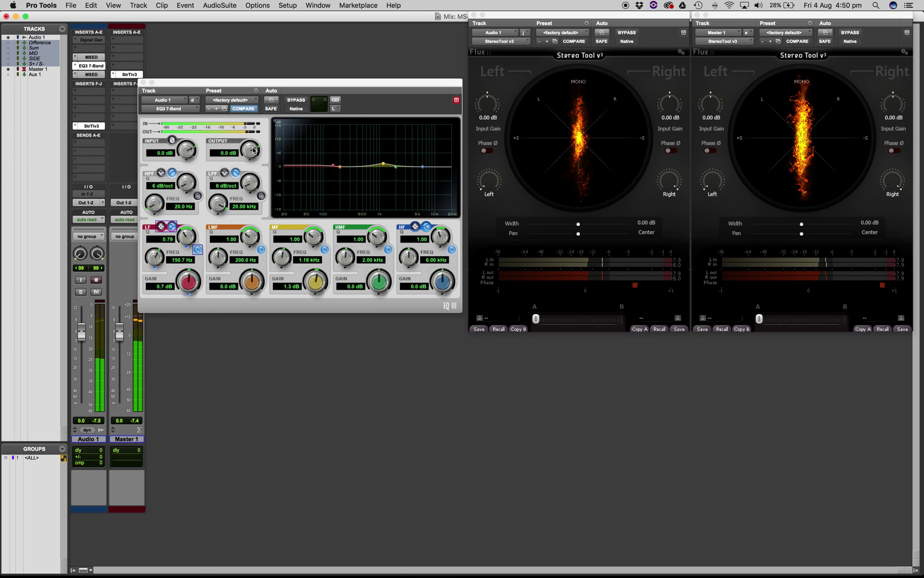
{"action": "left_click_drag", "start_coordinate": [248, 155], "coordinate": [233, 415]}
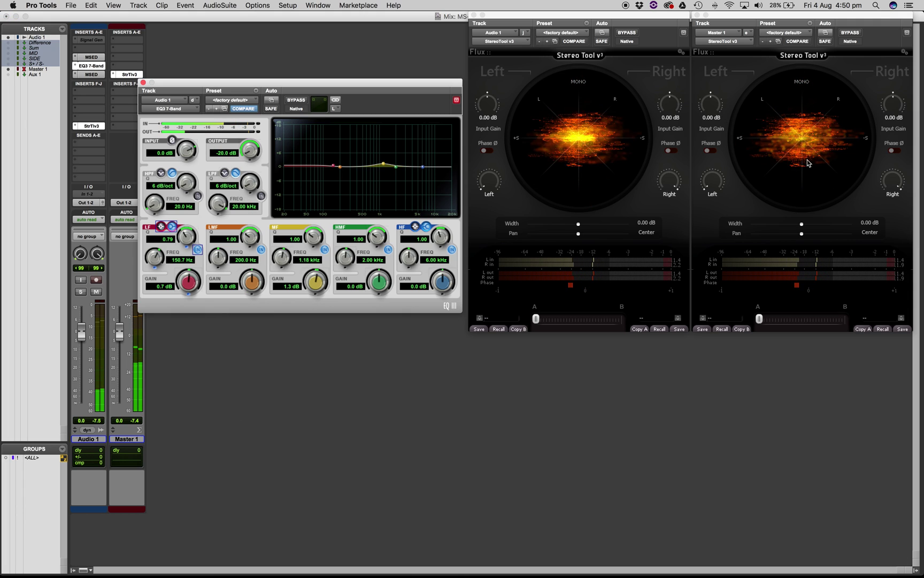
- Reset the left EQ output to 0 dB and switch to editing the right channel
{"action": "left_click", "coordinate": [249, 151], "text": "alt"}
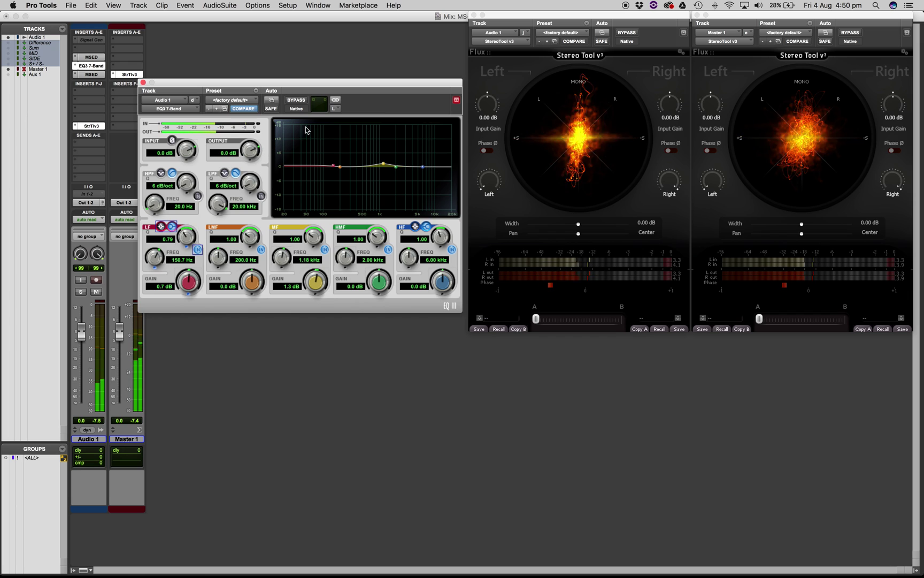
{"action": "left_click", "coordinate": [335, 108]}
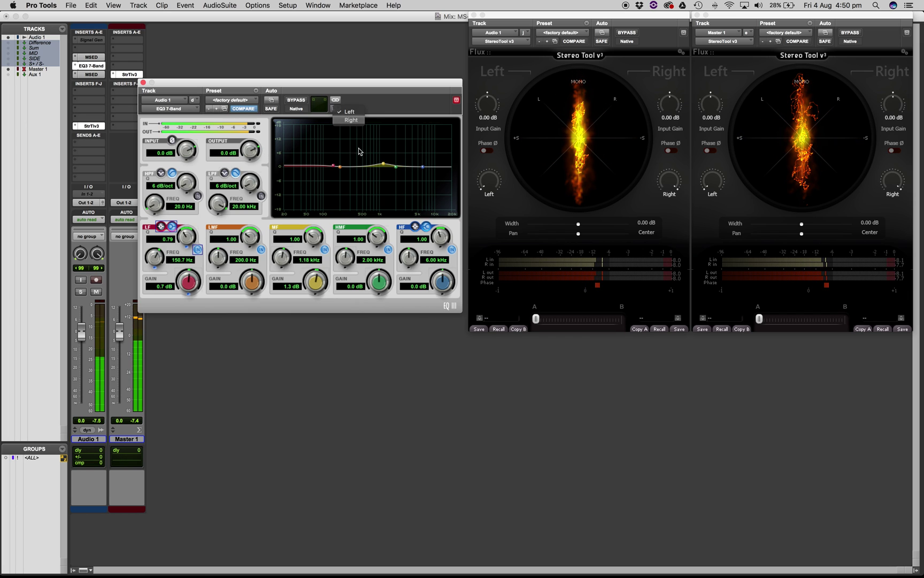
{"action": "left_click", "coordinate": [351, 120]}
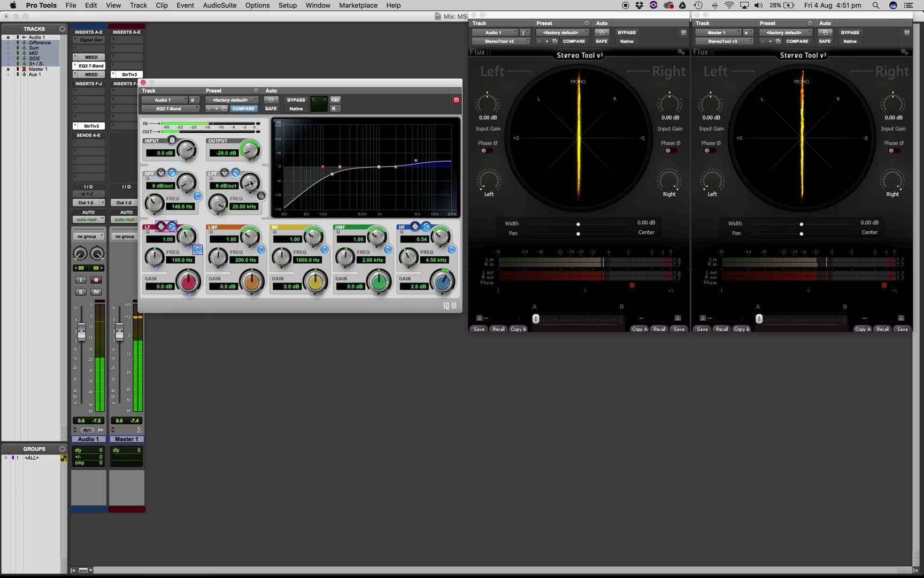
- Reset the right-channel EQ output to 0 dB, review the MSED settings, and reopen EQ3 7-Band
{"action": "left_click", "coordinate": [254, 155], "text": "alt"}
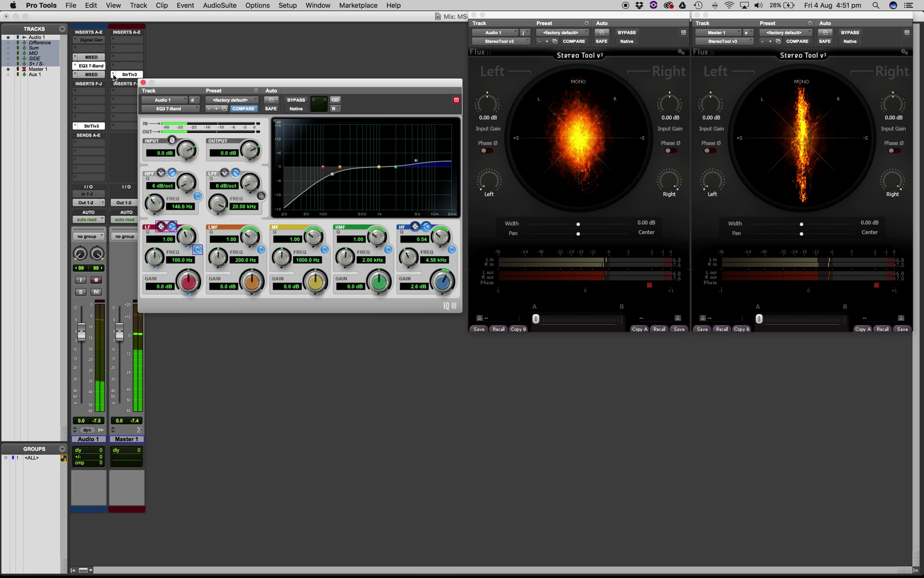
{"action": "left_click", "coordinate": [92, 57]}
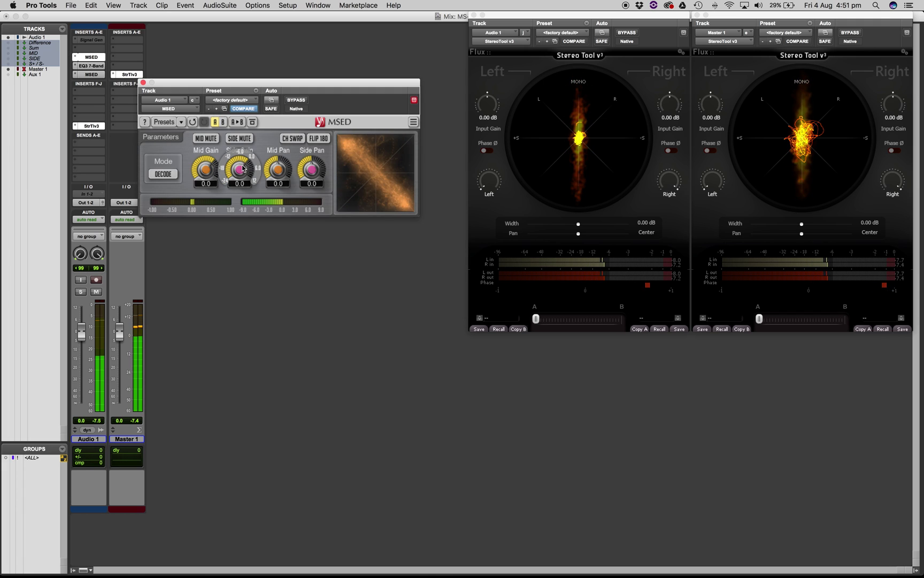
{"action": "left_click", "coordinate": [142, 83]}
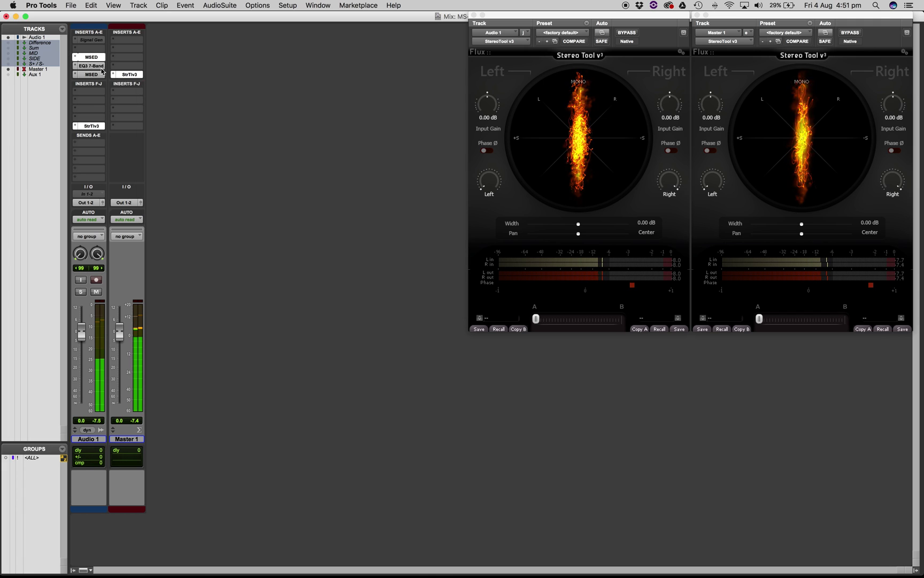
{"action": "left_click", "coordinate": [91, 65]}
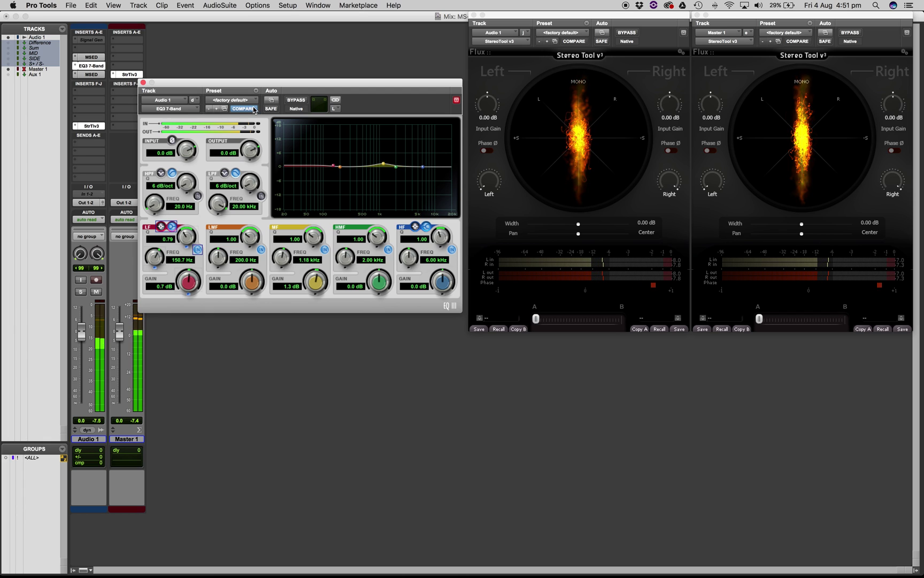